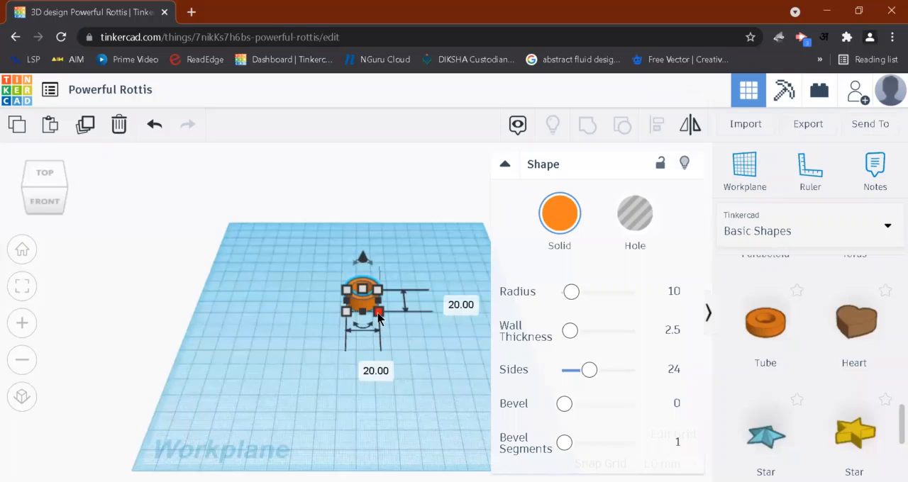
- Resize the orange tube's footprint to 70 mm long and 10 mm wide
left_click(504, 166)
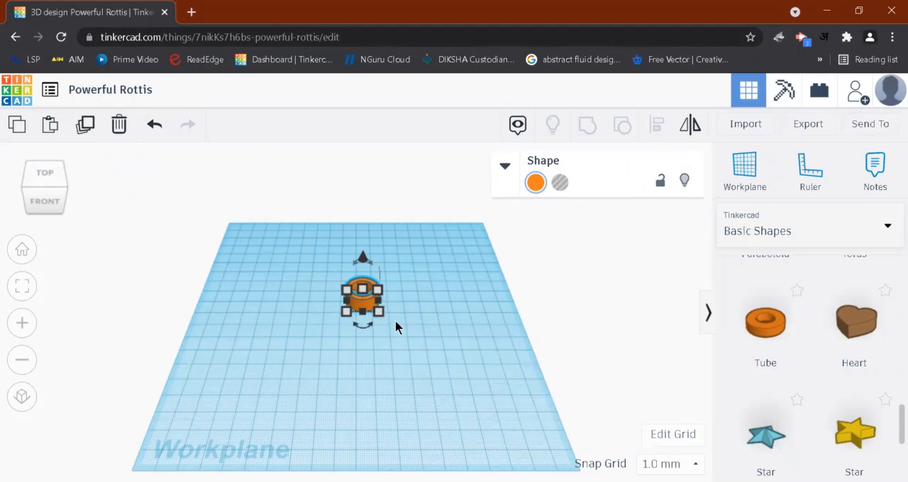
left_click(378, 312)
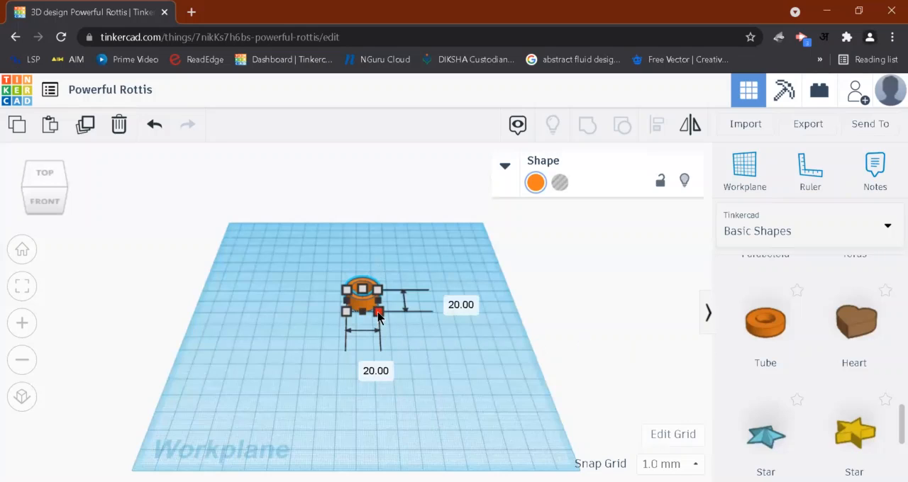
left_click_drag(378, 317, 362, 379)
left_click(433, 330)
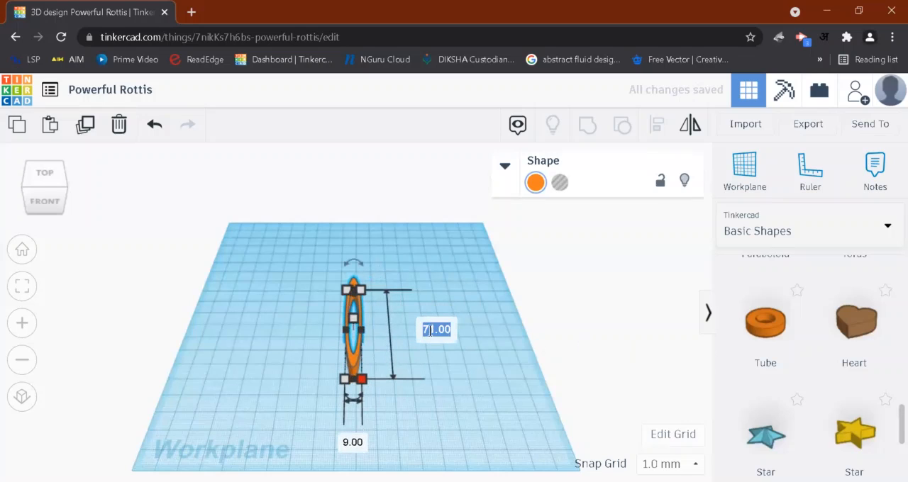
type("70")
key("Return")
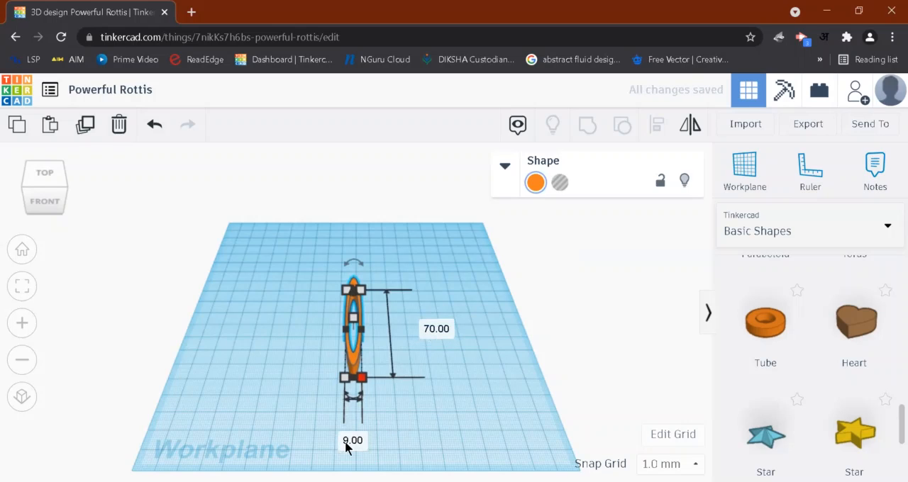
left_click(344, 442)
type("10")
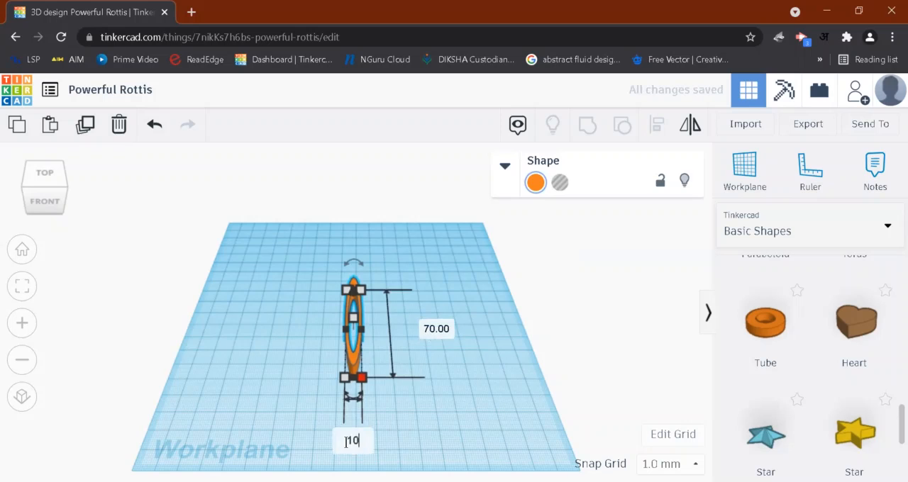
key("Return")
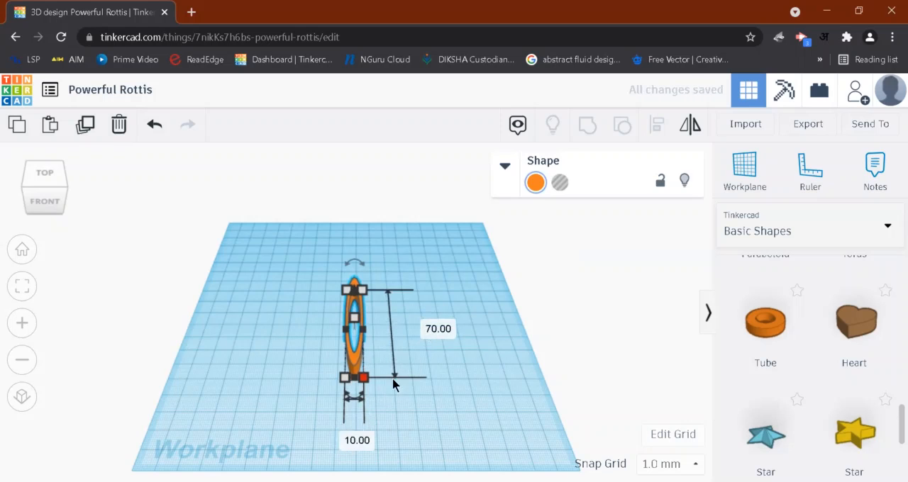
- Set the stretched tube's height to 5 mm
right_click_drag(395, 430, 352, 301)
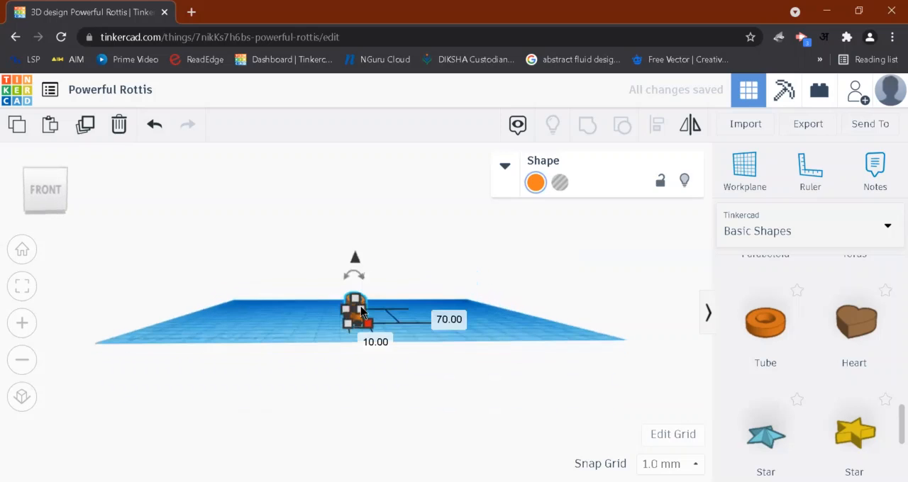
left_click(354, 297)
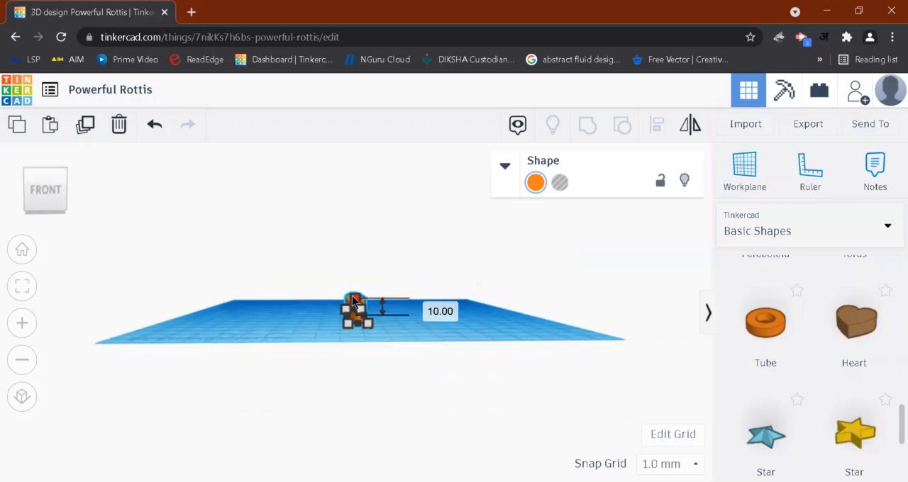
left_click(422, 306)
type("5")
key("Return")
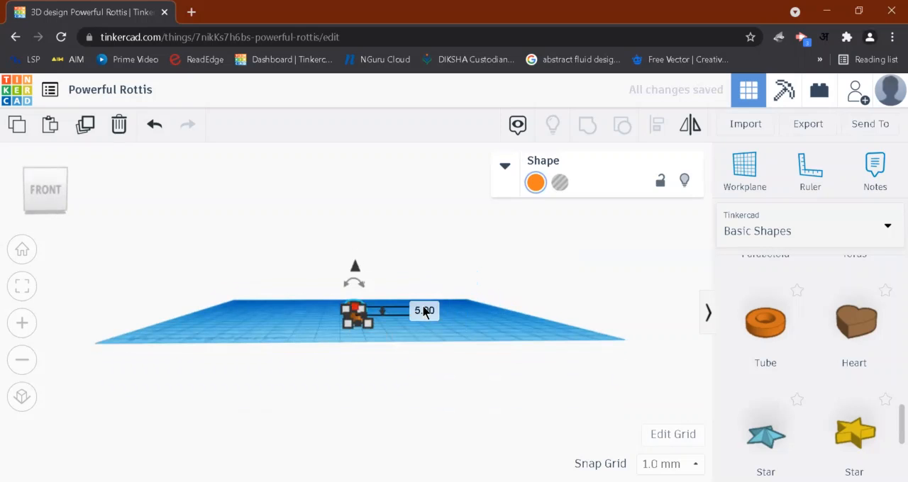
- Duplicate the stretched tube in place and rotate the copy about 14 degrees on the workplane
right_click_drag(474, 339, 478, 391)
mouse_move(362, 394)
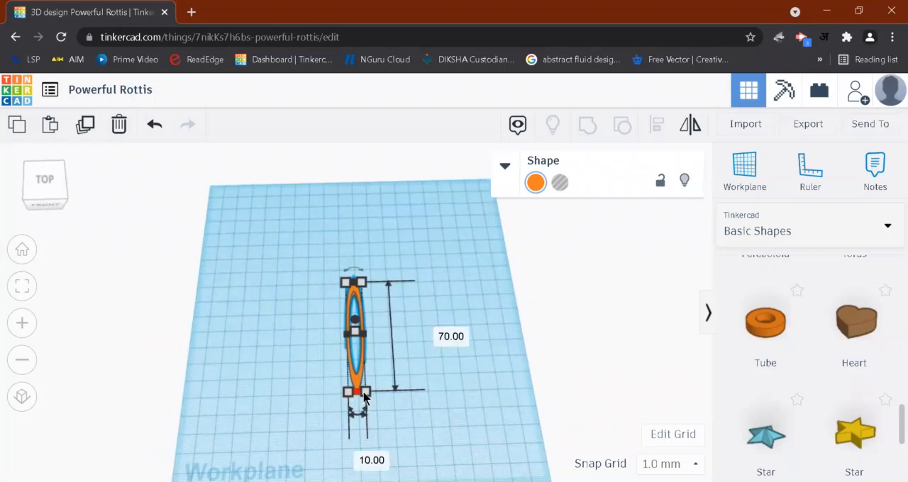
left_click(84, 125)
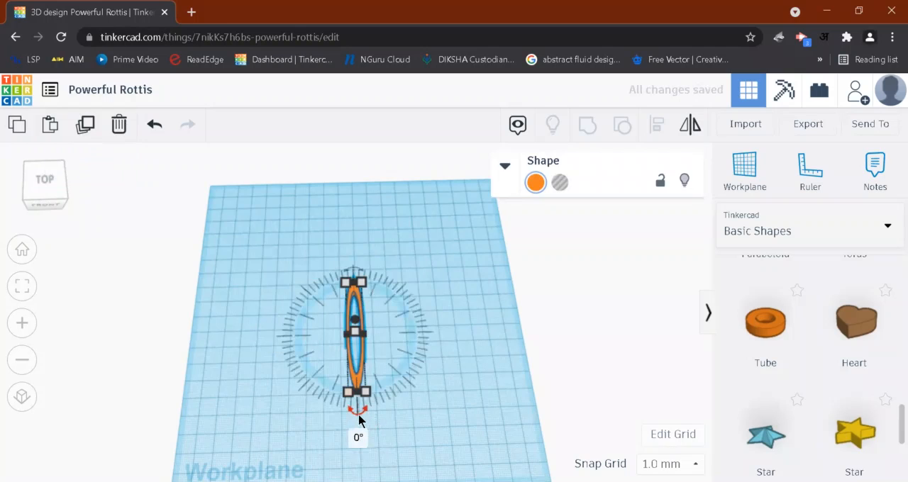
left_click_drag(359, 419, 378, 411)
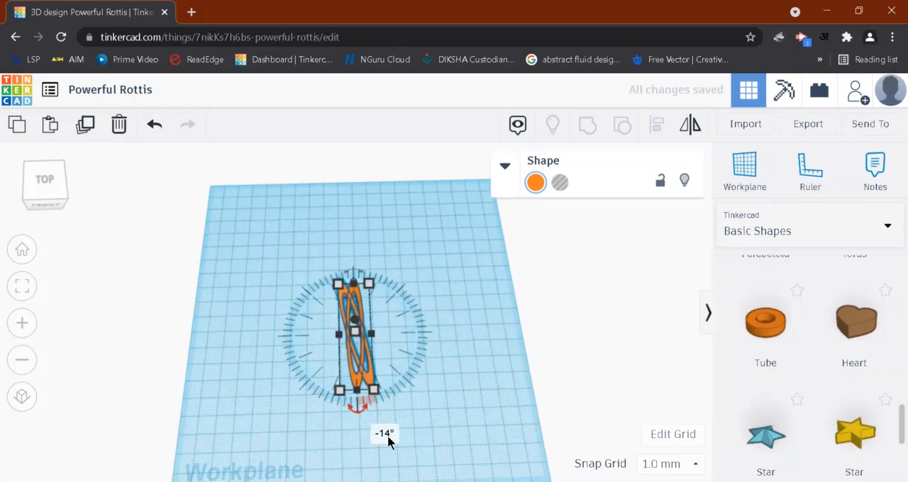
- Repeat the rotated duplicate around the common centre until the petals form a full circular flower
left_click(85, 126)
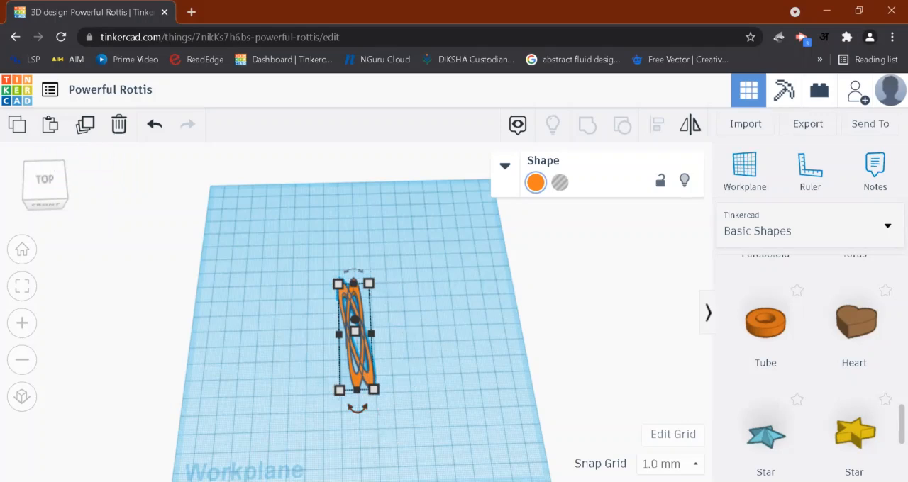
key("ctrl+d")
key("ctrl+d")
key("ctrl+d")
key("ctrl+d")
key("ctrl+d")
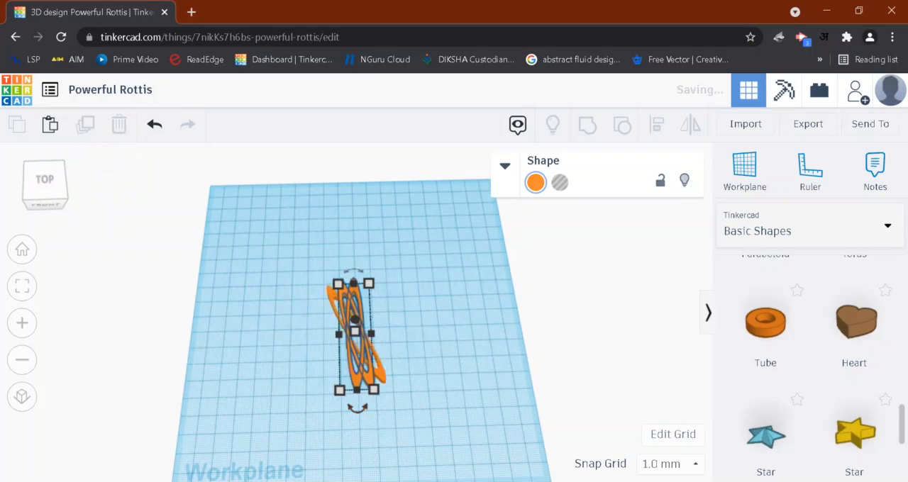
key("ctrl+d")
key("ctrl+d")
key("ctrl+d")
key("ctrl+d")
key("ctrl+d")
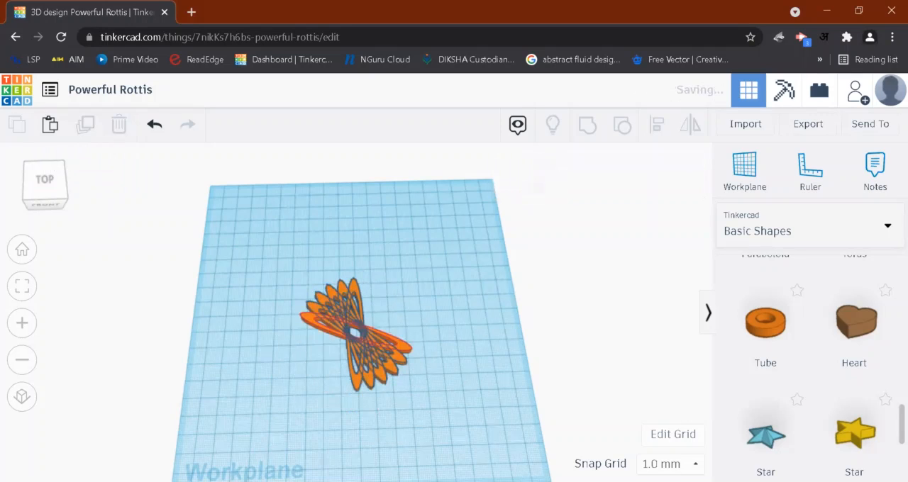
key("ctrl+d")
key("ctrl+d")
key("ctrl+d")
key("ctrl+d")
key("ctrl+d")
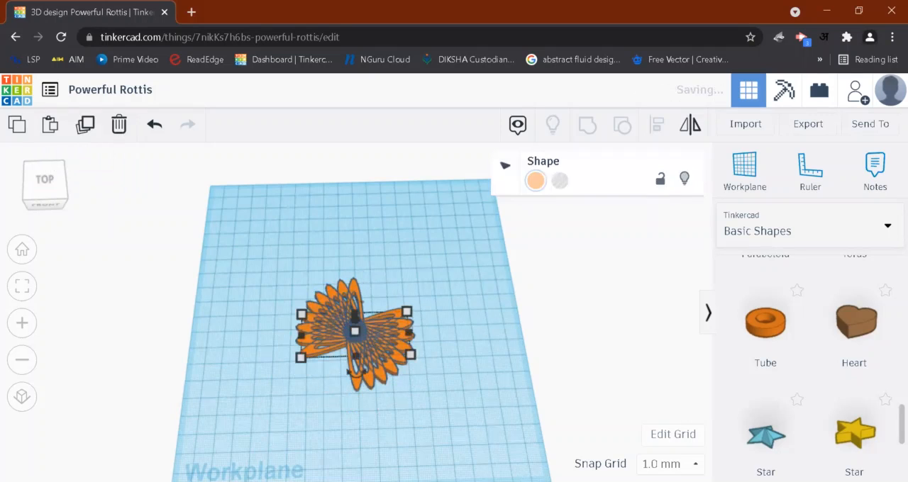
key("ctrl+d")
key("ctrl+d")
key("ctrl+d")
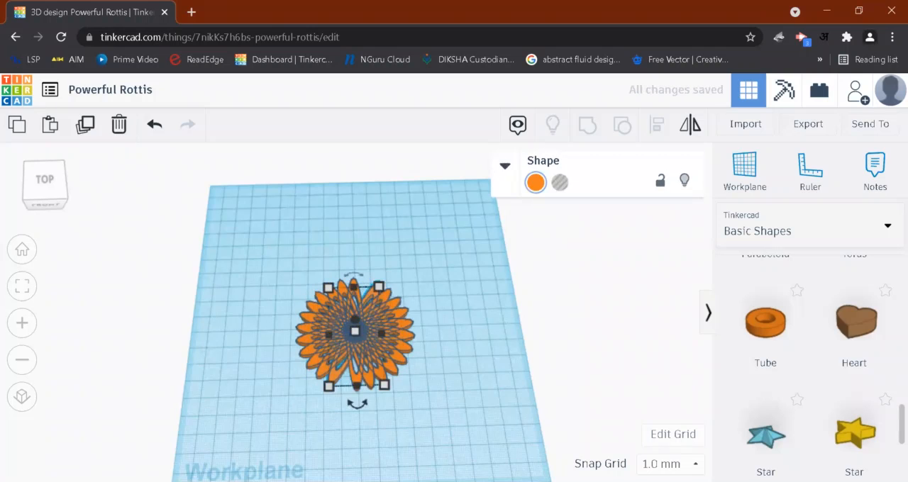
- Select all the rotated tubes of the flower and group them into one object
left_click(489, 370)
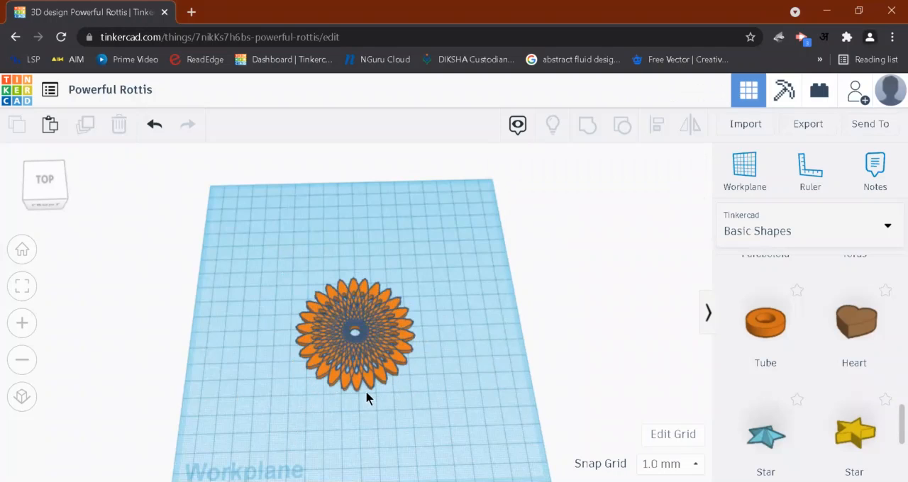
left_click_drag(303, 374, 437, 435)
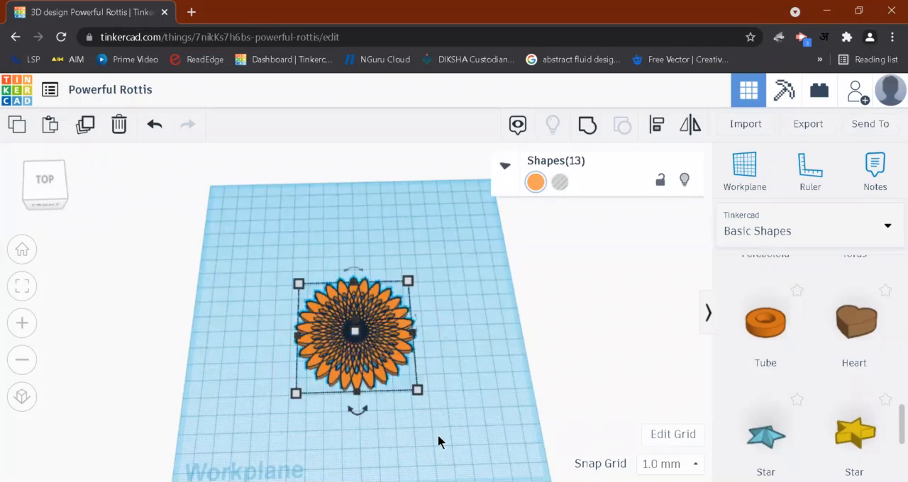
left_click(587, 127)
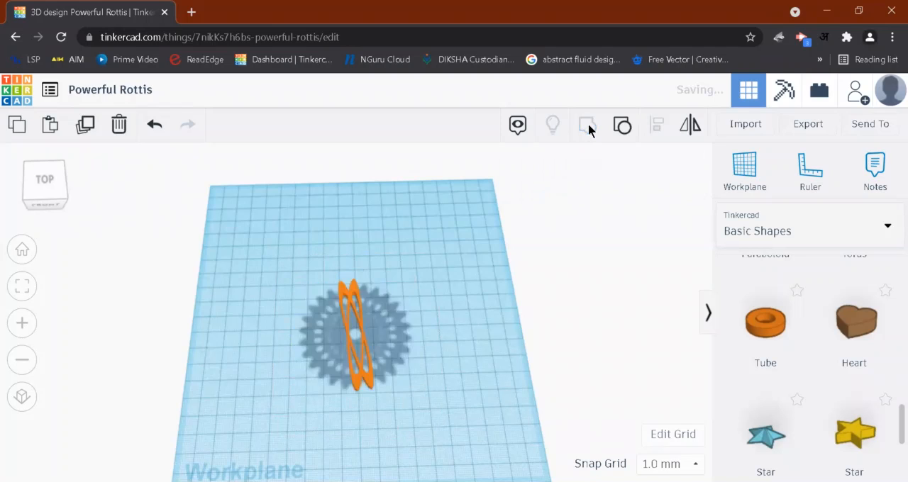
right_click_drag(376, 383, 369, 399)
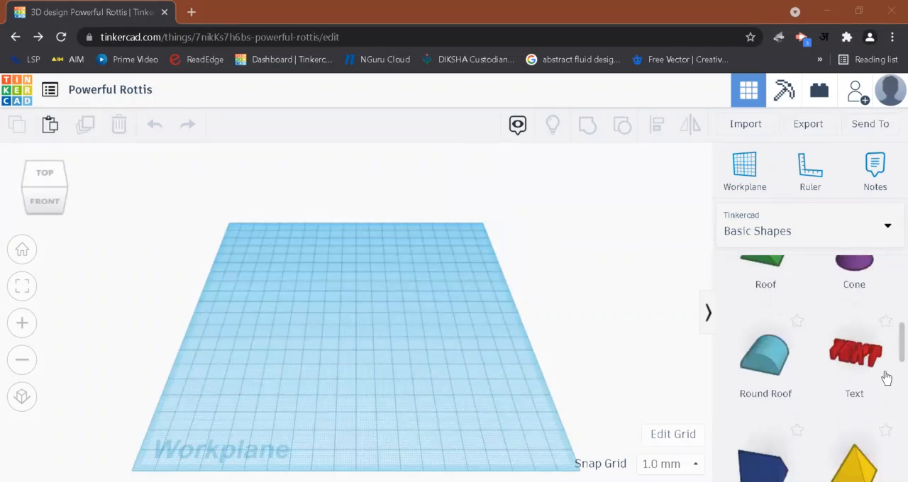
- Find the Torus among the basic shapes and place one on the empty workplane
scroll(885, 378, "down", 1)
scroll(886, 378, "down", 5)
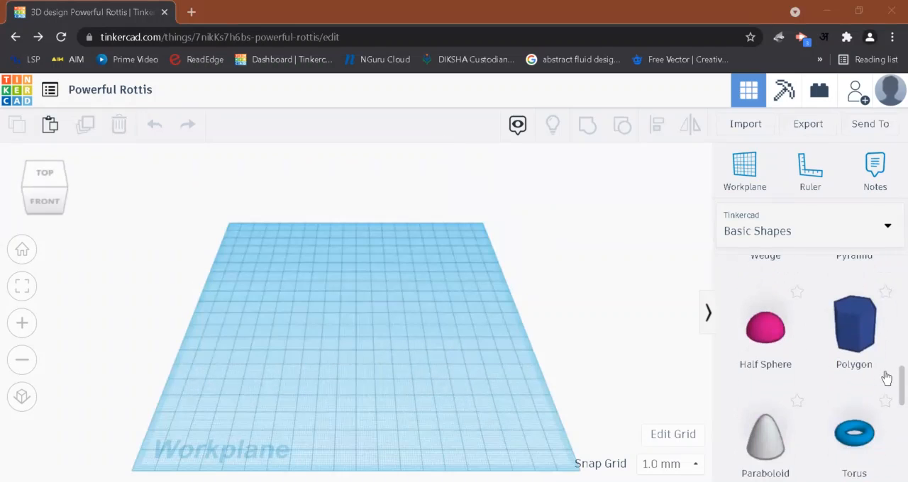
scroll(868, 375, "up", 2)
scroll(864, 369, "down", 1)
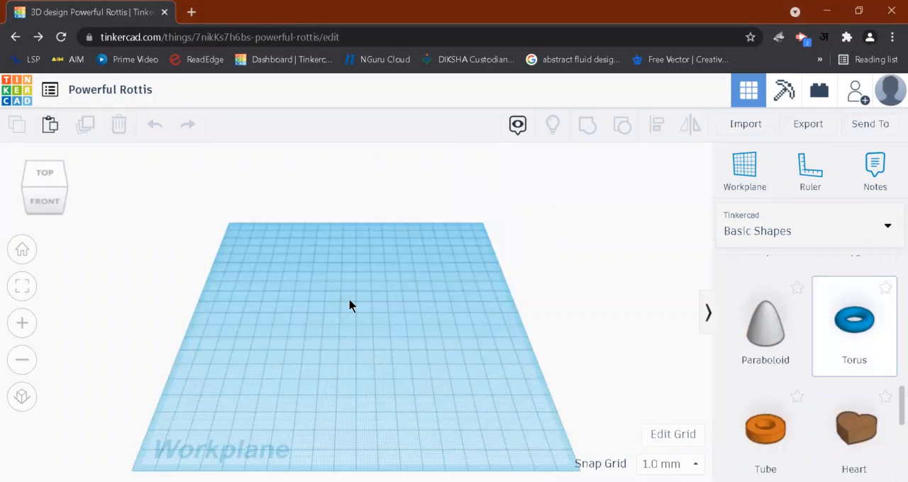
left_click(370, 372)
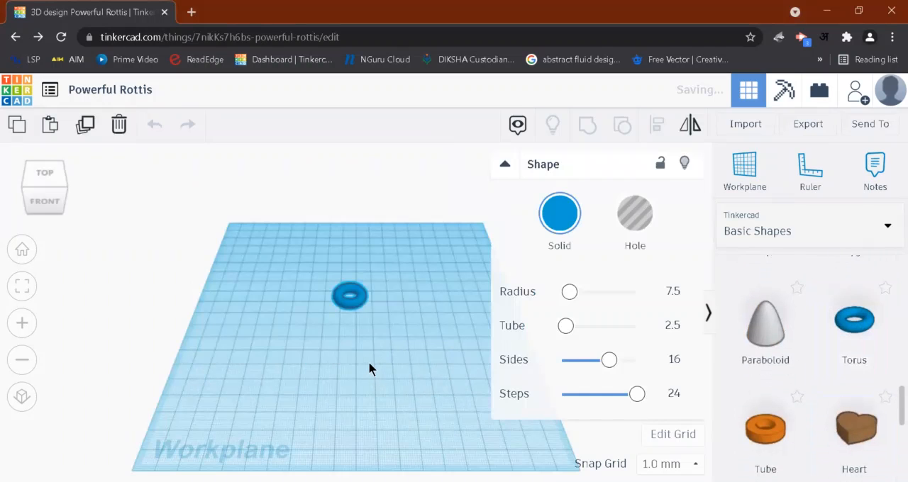
- Set the torus's radius parameter to 3
left_click(571, 294)
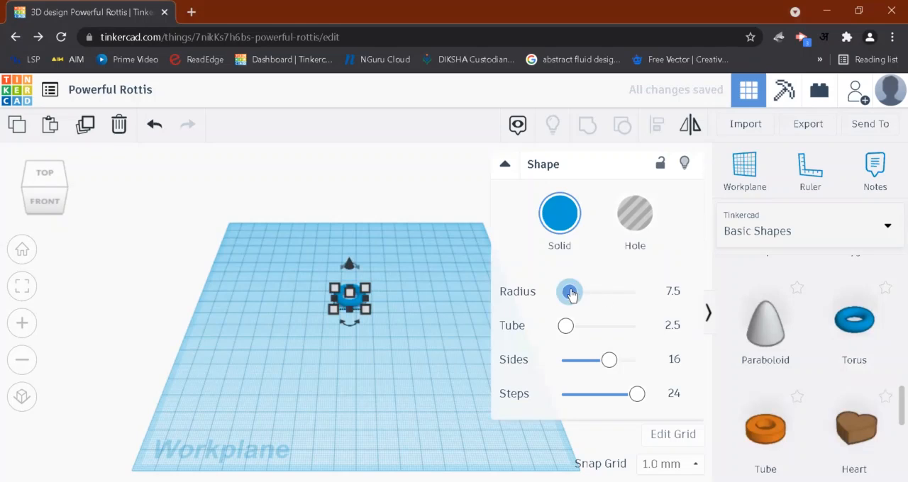
left_click_drag(571, 294, 565, 296)
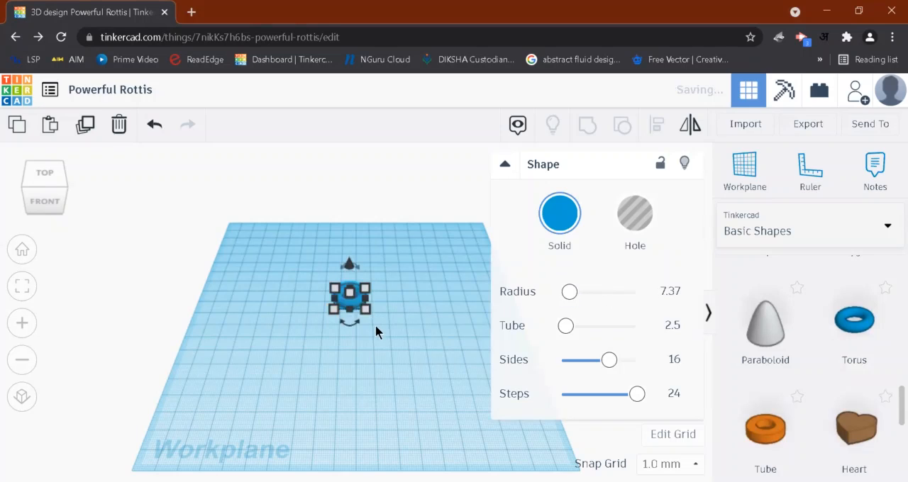
left_click(664, 289)
type("3")
key("Return")
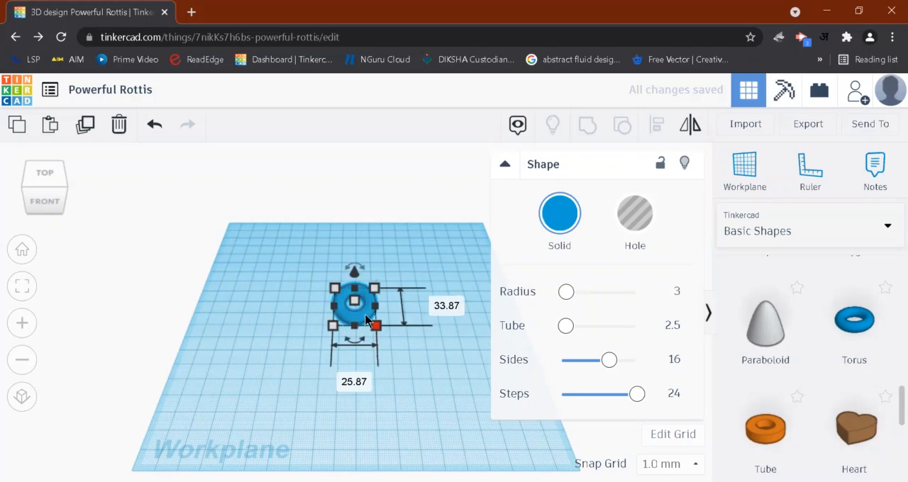
- Try different tube thicknesses on the torus and set the tube parameter to 3
left_click_drag(576, 331, 603, 329)
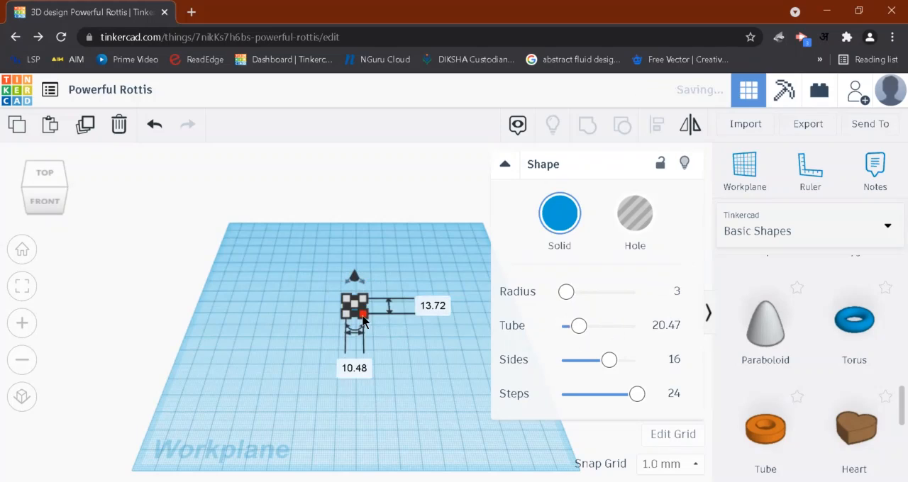
left_click(578, 330)
left_click(669, 326)
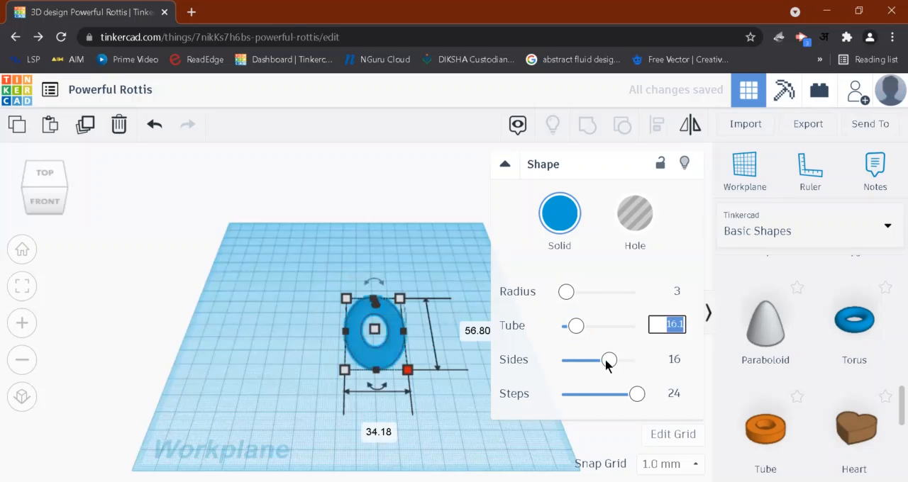
type("3")
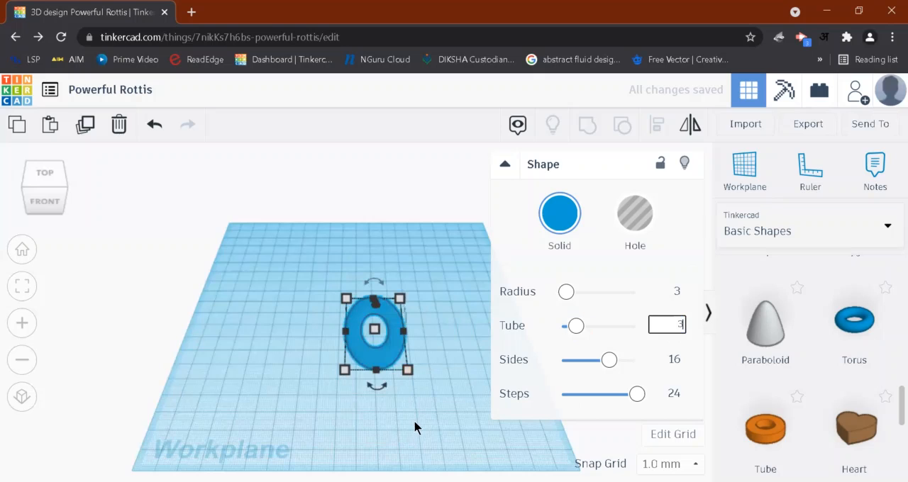
key("Return")
- Enlarge the torus's footprint from its front corner across the workplane
left_click(404, 363)
left_click(399, 363)
left_click_drag(407, 370, 474, 428)
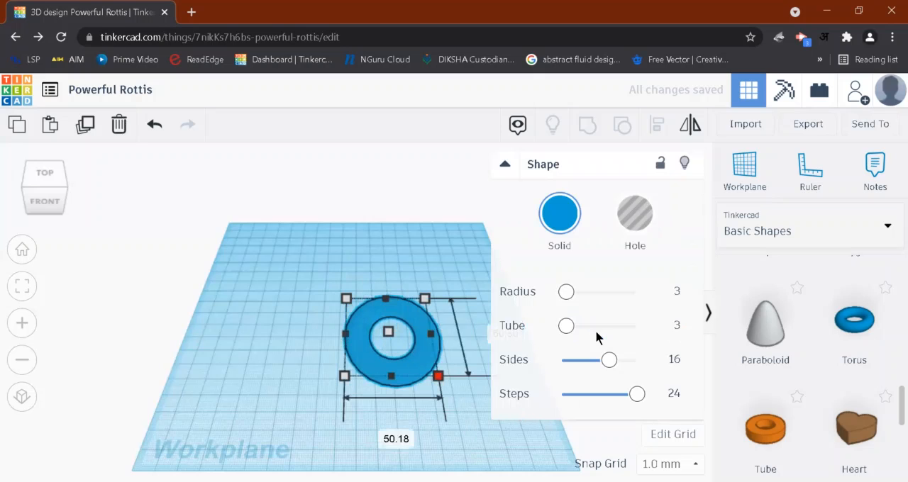
- Set the torus's tube parameter to 1
left_click(676, 326)
type("1")
key("Return")
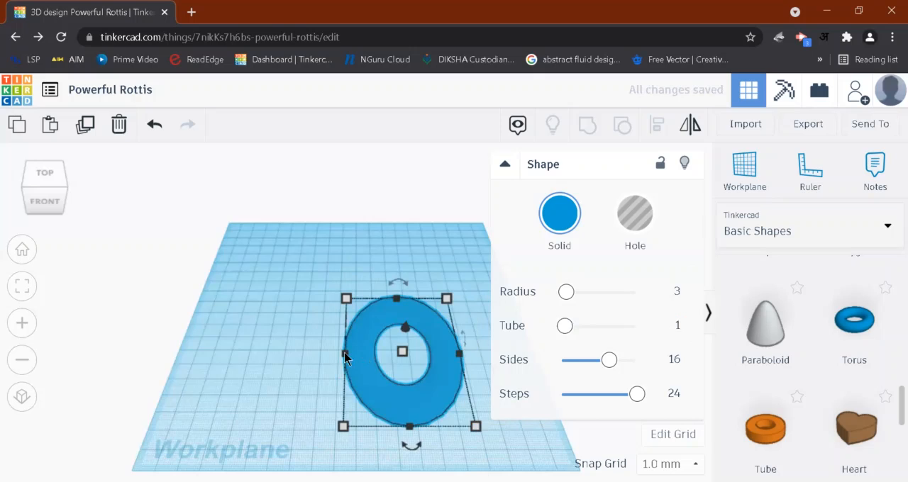
- Widen the torus sideways into a broad ring and raise its tube parameter to 100
left_click_drag(346, 353, 274, 343)
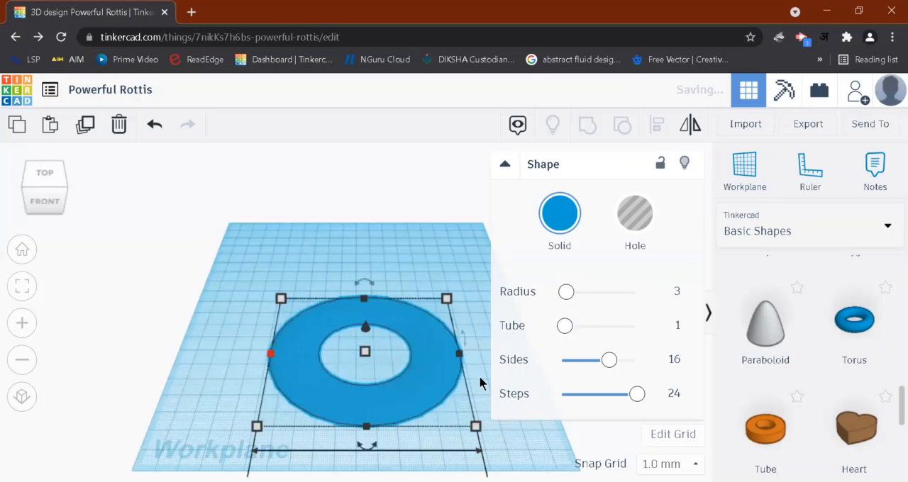
scroll(398, 362, "down", 3)
left_click_drag(580, 333, 659, 333)
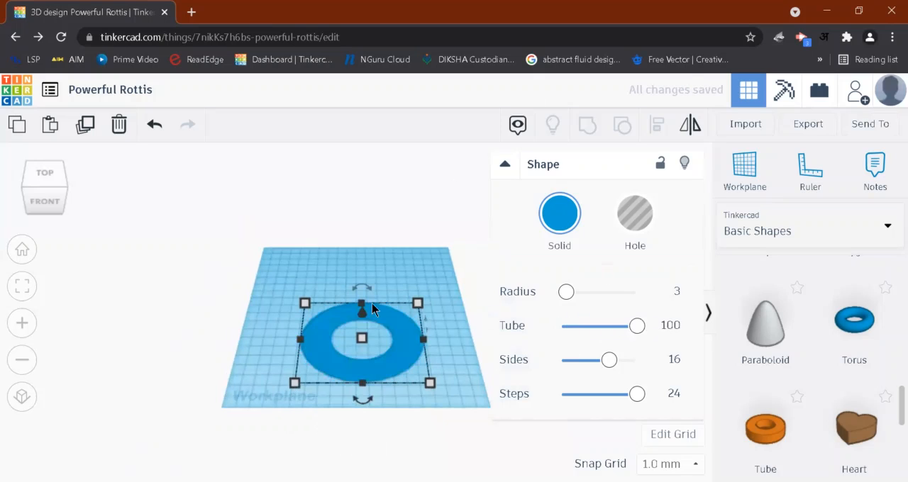
left_click(396, 307)
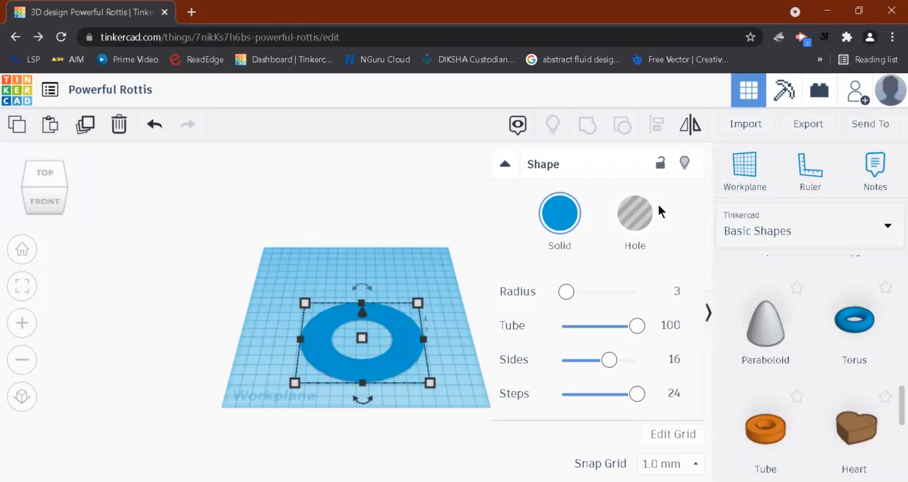
- Replace the broad ring with a new torus on the workplane, enlarged from its front corner to about 91 mm wide
key("Delete")
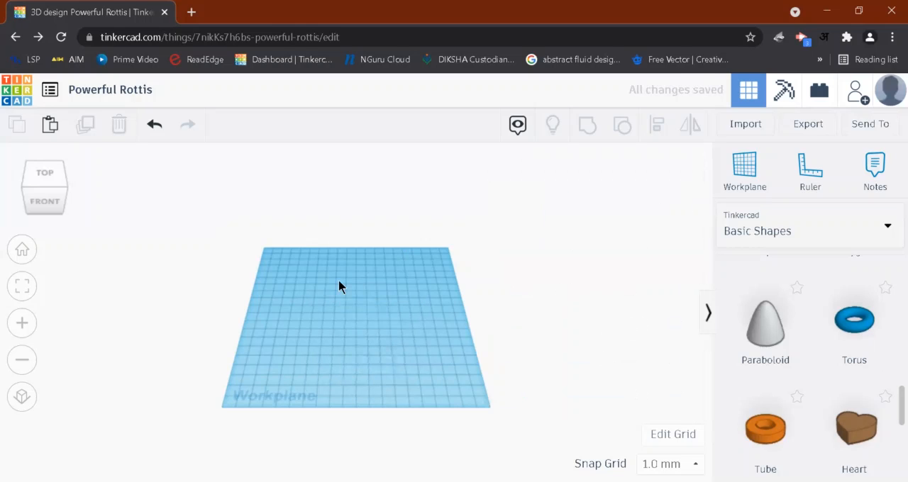
left_click(349, 292)
left_click_drag(349, 292, 445, 372)
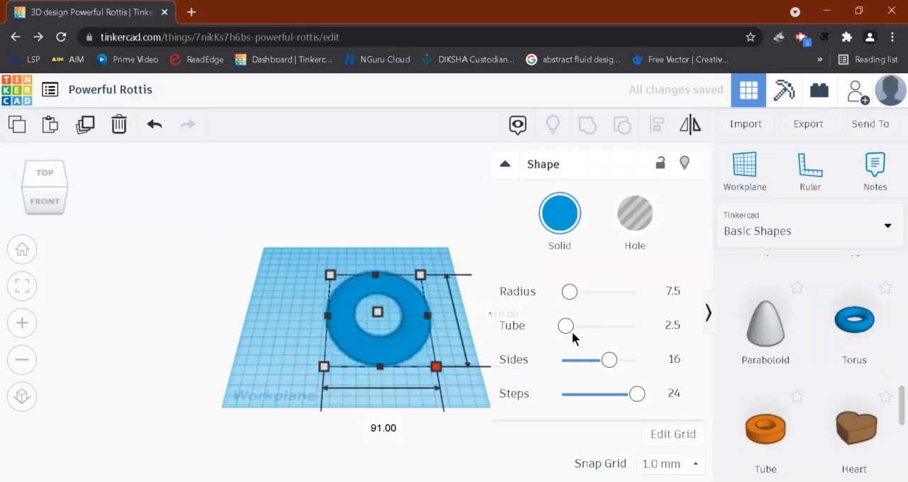
- Try different tube thicknesses on the new torus and set its tube parameter to 0.4
mouse_move(578, 329)
left_mouse_down()
mouse_move(596, 333)
mouse_move(561, 328)
left_mouse_up()
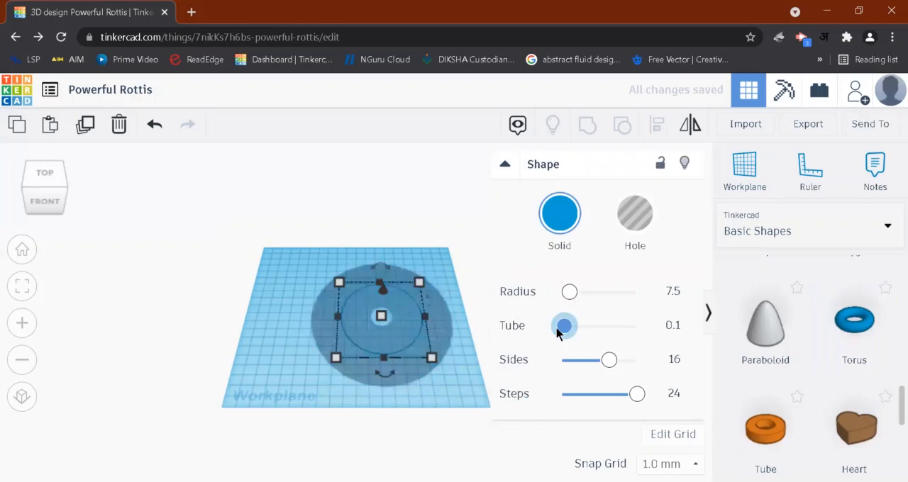
left_click(673, 325)
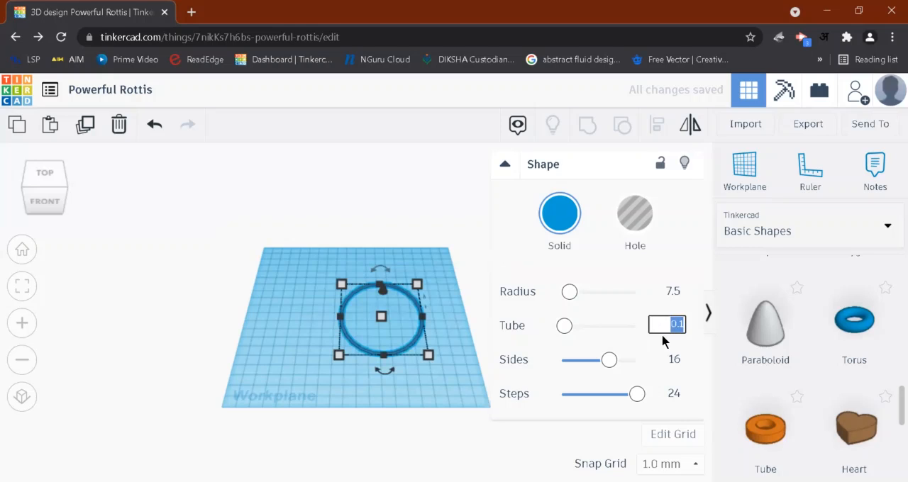
left_click(521, 332)
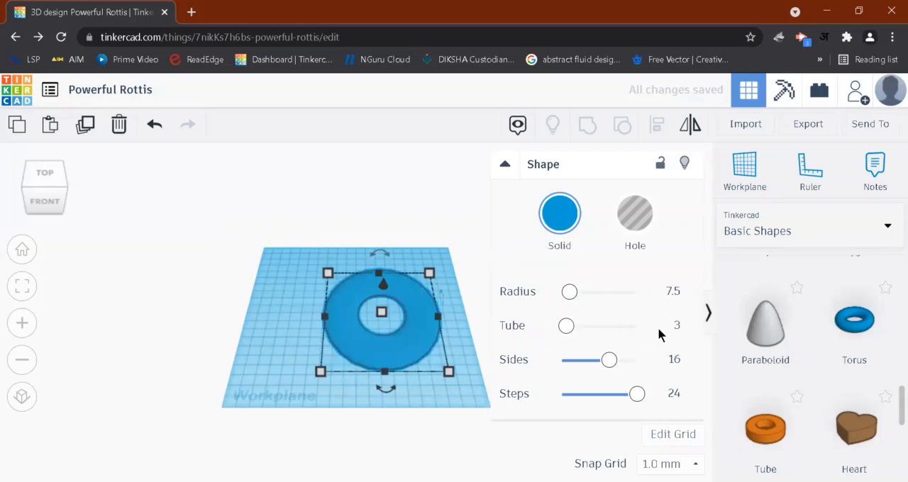
left_click(677, 325)
key("BackSpace")
type("0.4")
key("Return")
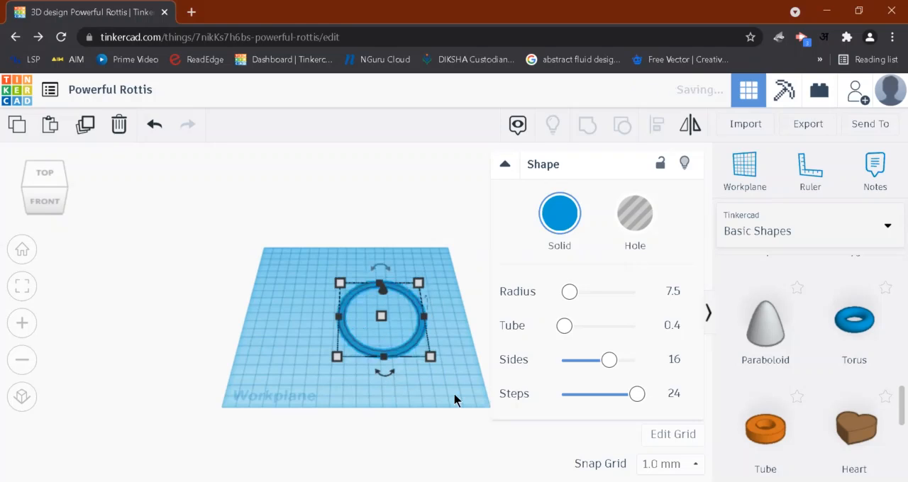
- Tilt the thin ring 50° in the front view plane, trying 5° first
right_click_drag(449, 373, 514, 163)
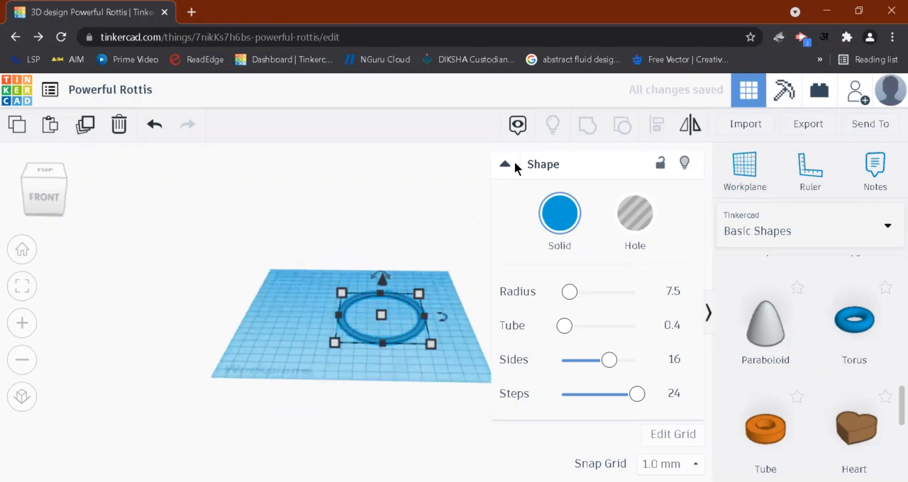
left_click(432, 344)
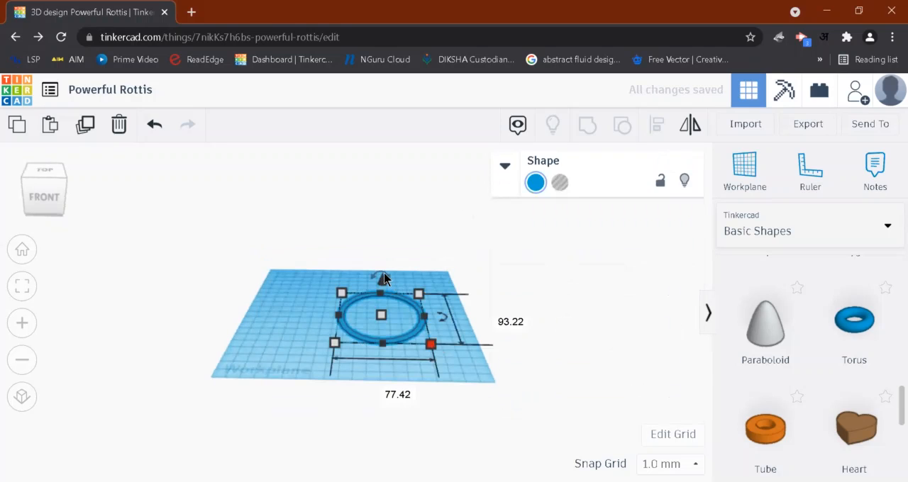
left_click(381, 275)
right_click_drag(456, 389, 458, 353)
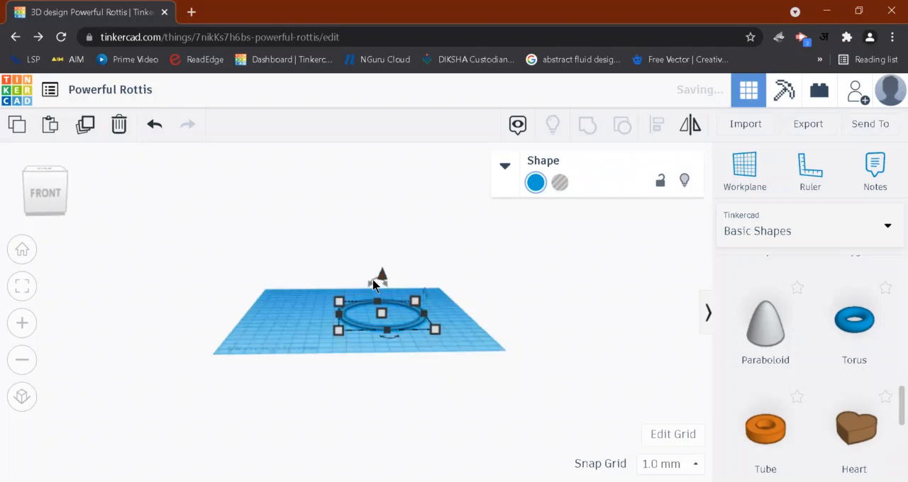
left_click(376, 279)
left_click(377, 234)
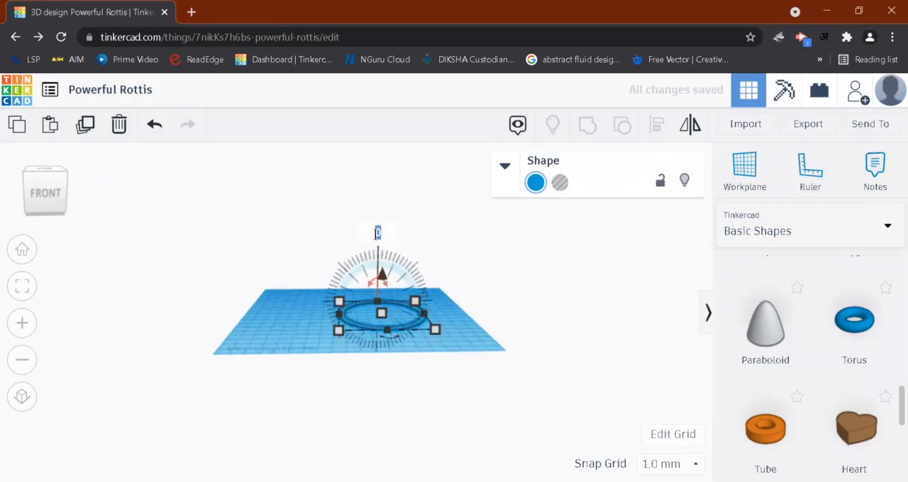
type("5")
key("Return")
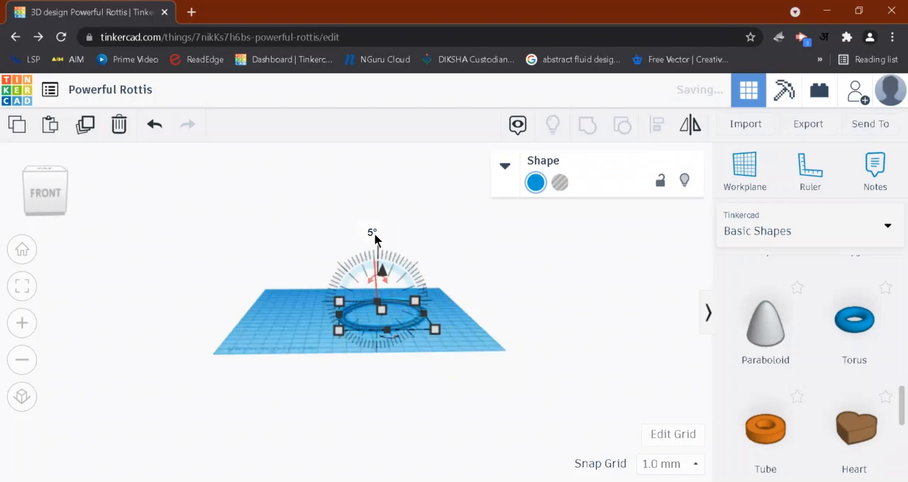
left_click(372, 233)
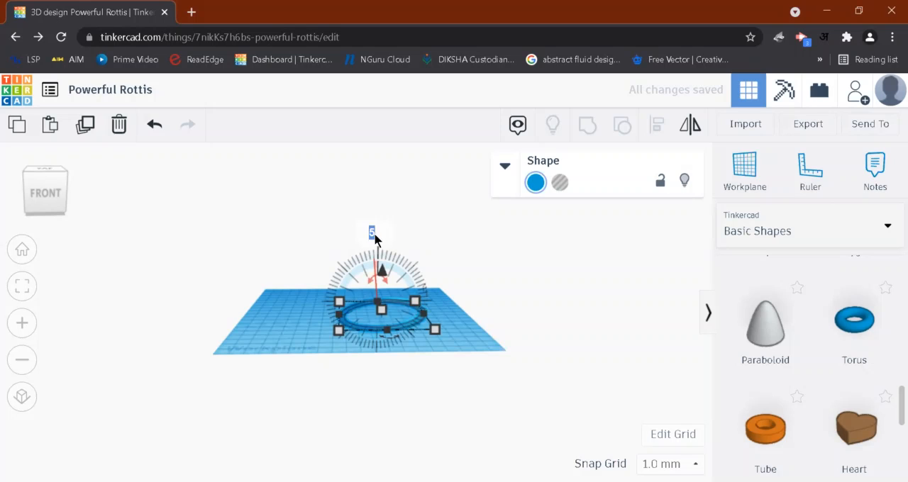
type("50")
key("Return")
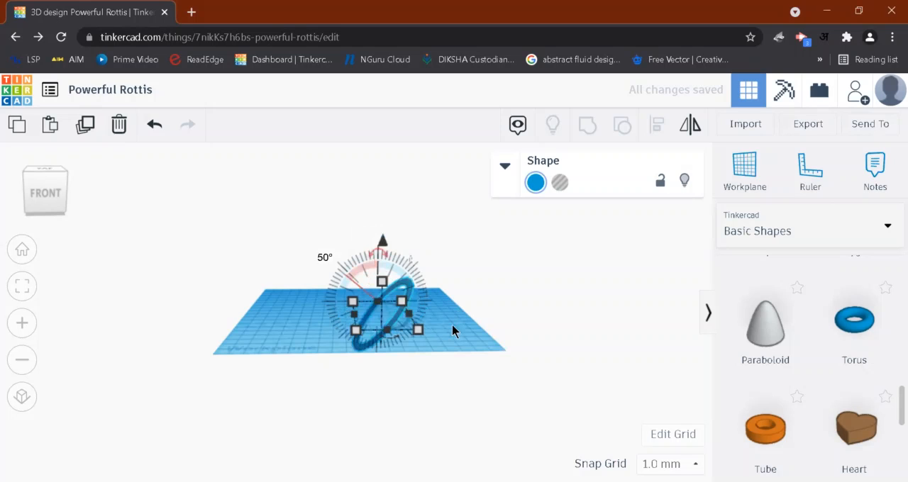
left_click(449, 320)
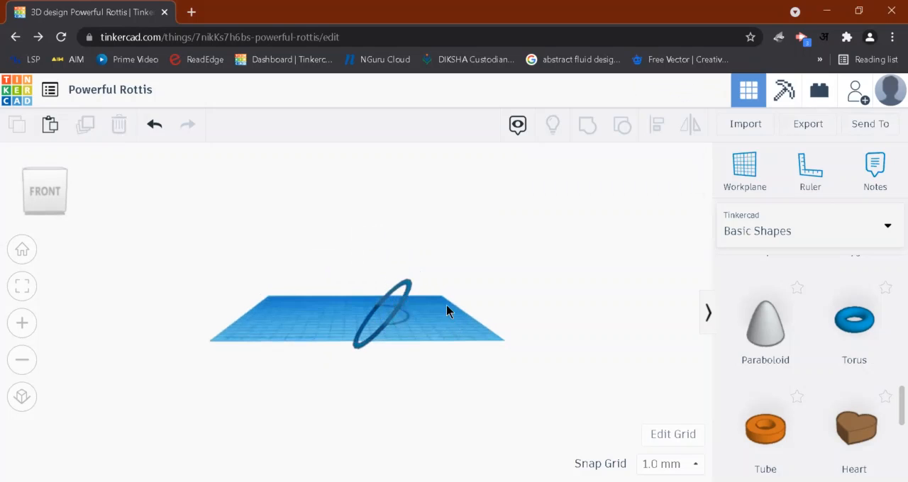
- Raise the tilted ring vertically until its lowest point rests on the workplane at 0.00
right_click_drag(447, 303, 447, 300)
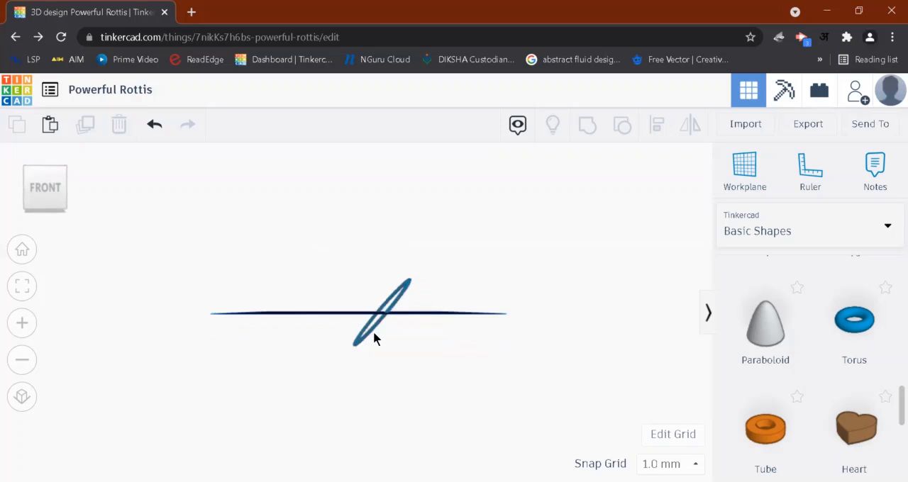
right_click_drag(447, 318, 405, 298)
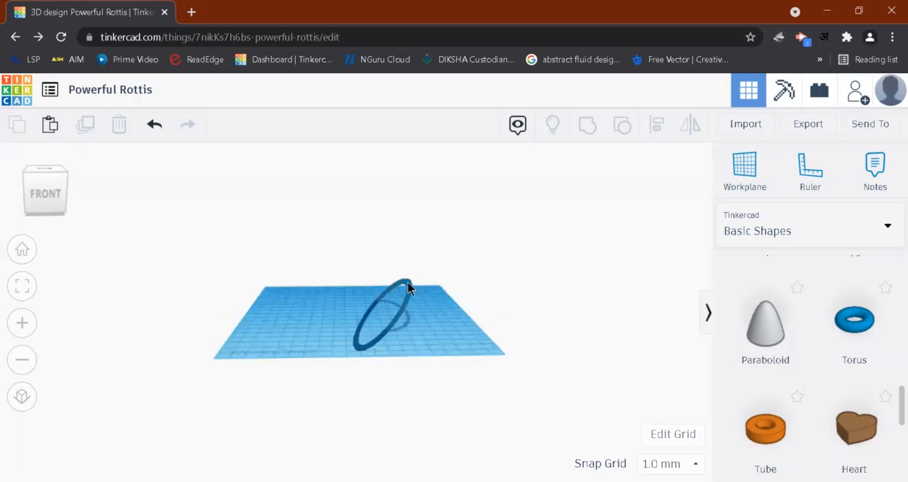
left_click(408, 287)
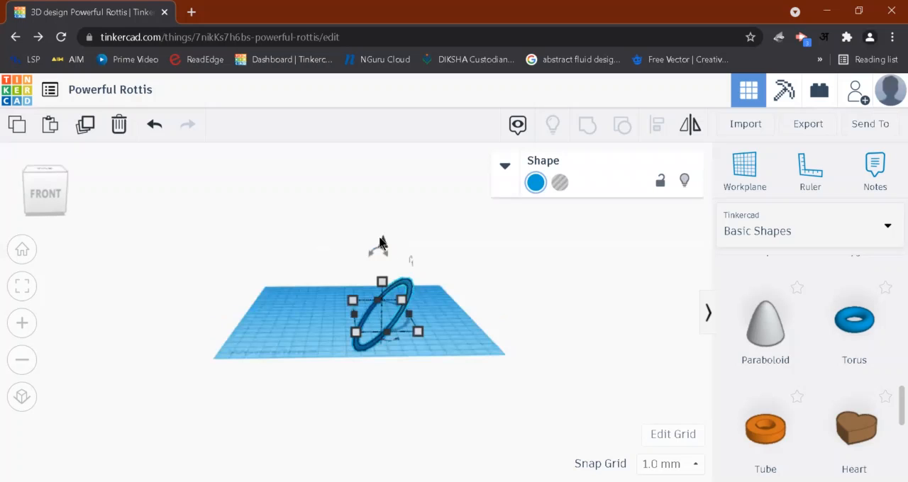
left_click_drag(380, 244, 381, 226)
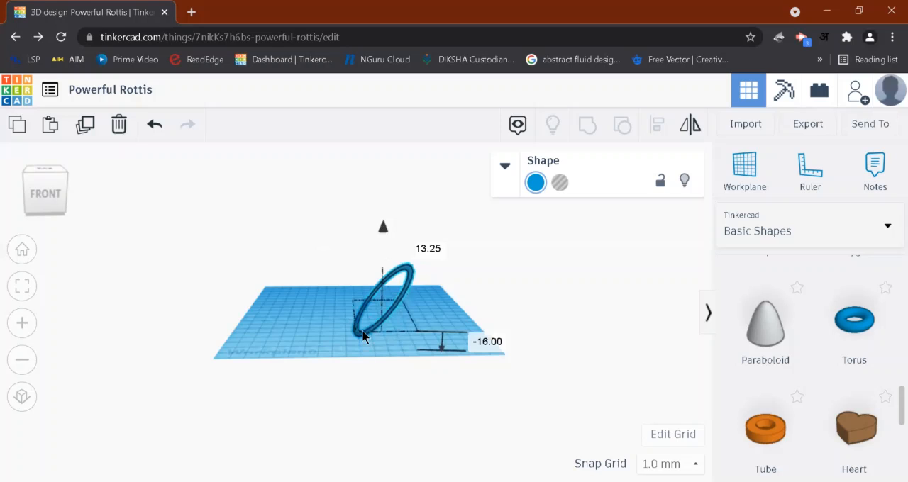
right_click_drag(364, 340, 392, 266)
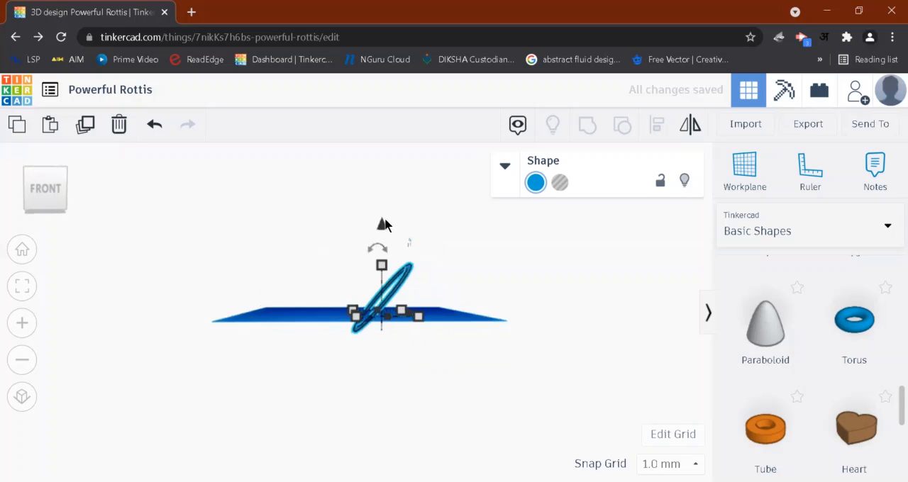
left_click_drag(389, 219, 391, 212)
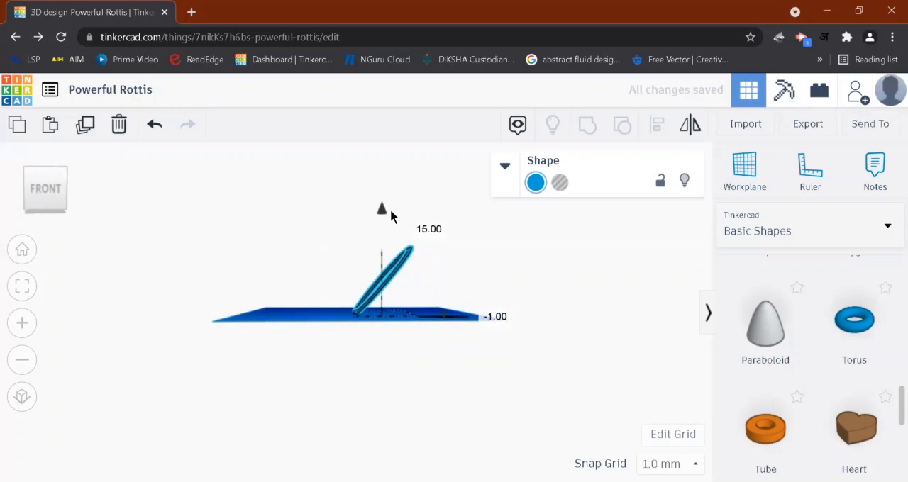
left_click(452, 297)
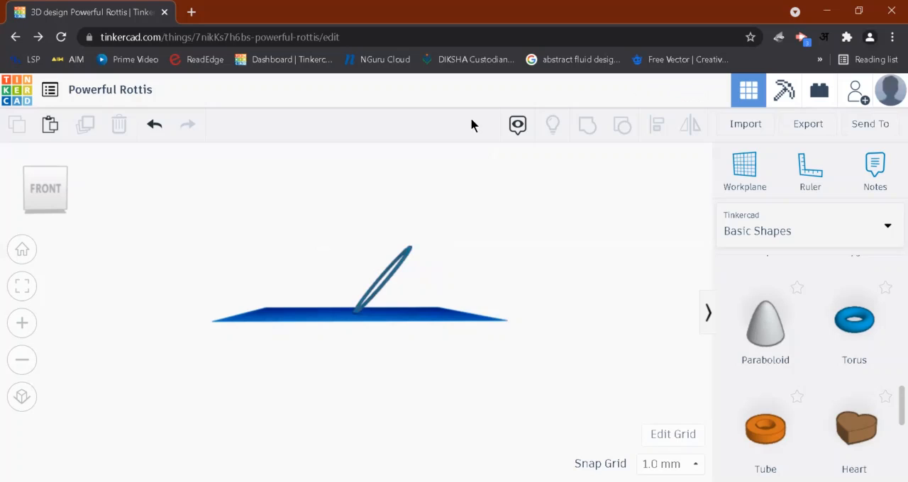
- Duplicate the tilted ring in place and rotate the copy 10° in the front view plane
left_click(386, 284)
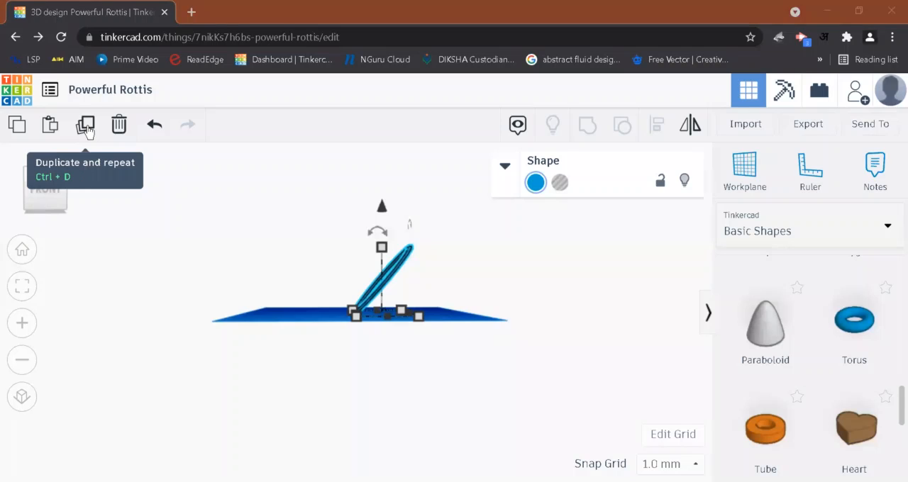
left_click(380, 230)
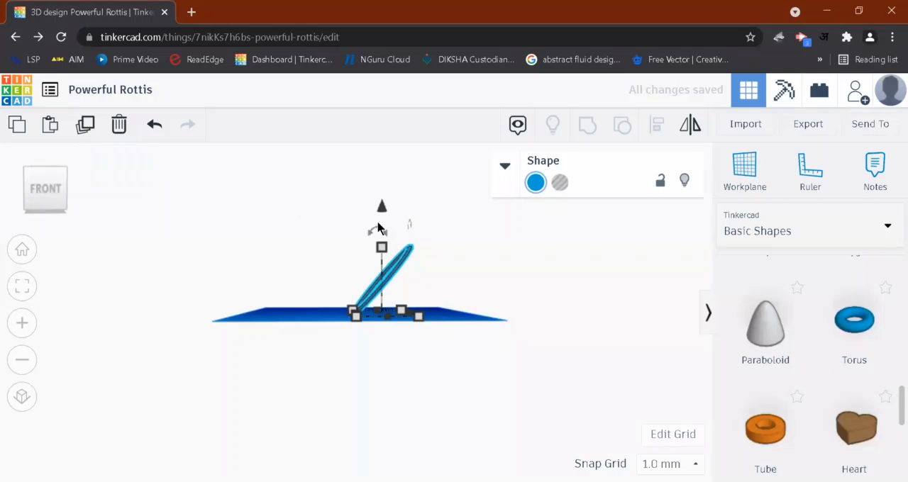
left_click(378, 228)
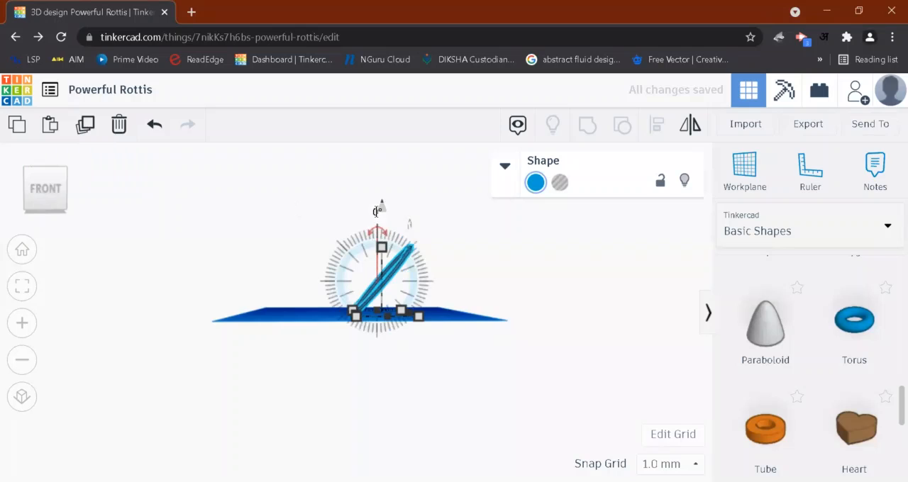
type("5")
key("BackSpace")
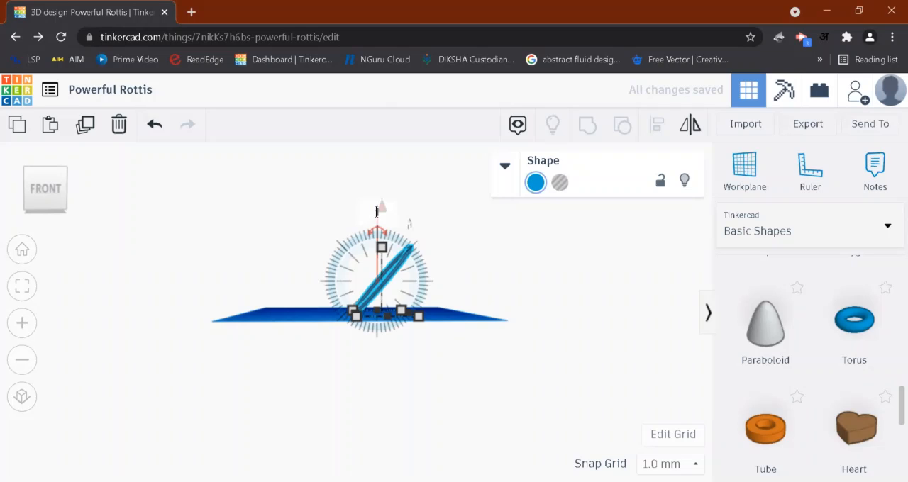
type("10")
key("Return")
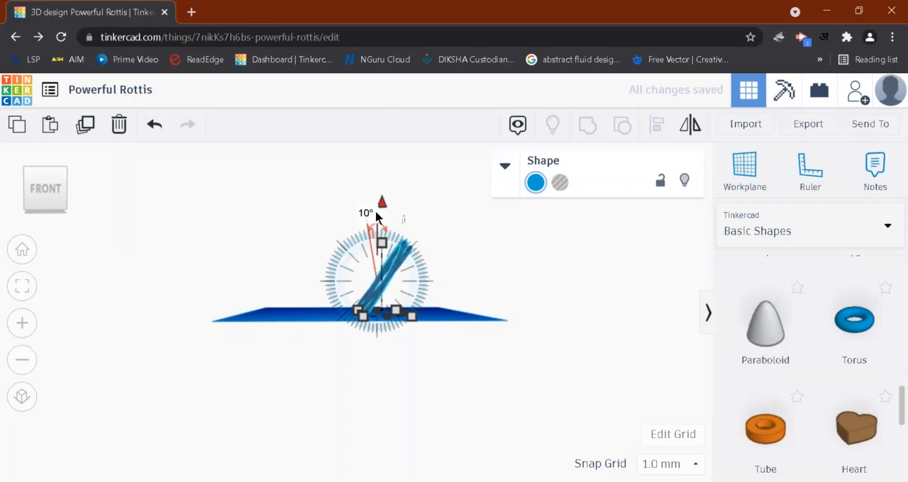
- Repeat the duplicate-and-rotate operation until the rings complete a full circle and form a sphere
key("ctrl+d")
key("ctrl+d")
key("ctrl+d")
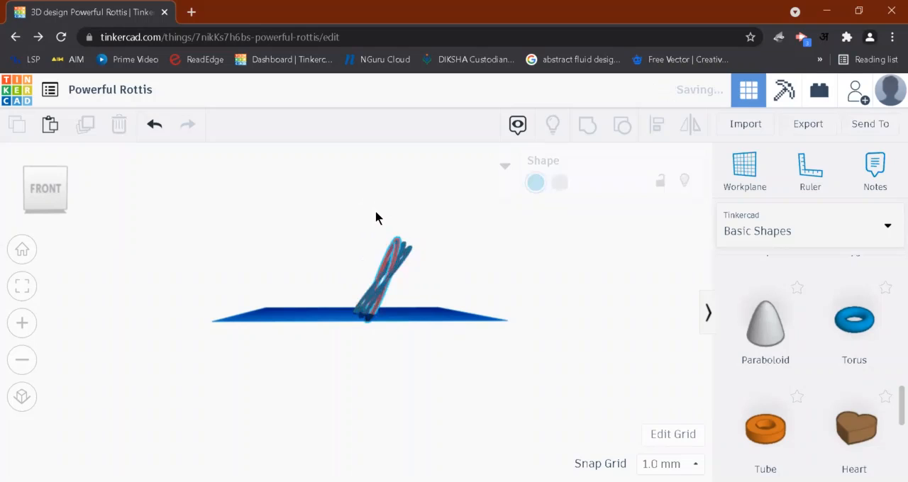
key("ctrl+d")
key("ctrl+d")
key("ctrl+d")
key("ctrl+d")
key("ctrl+d")
key("ctrl+d")
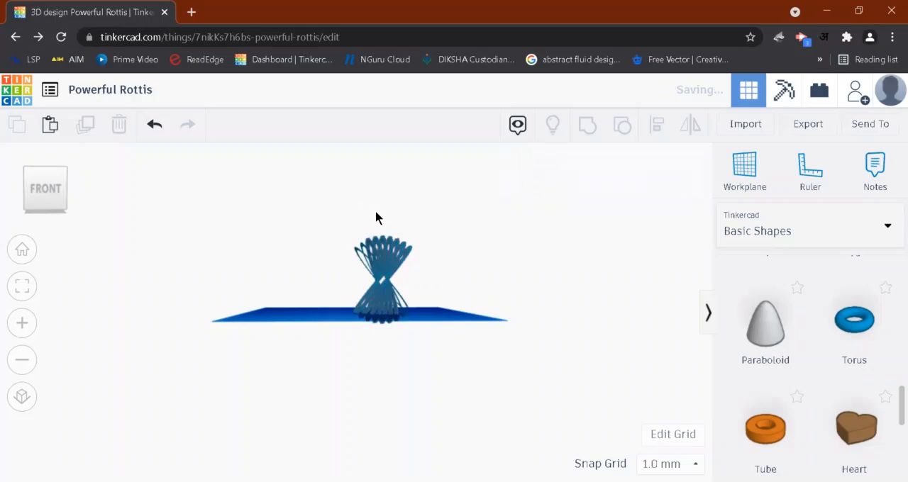
key("ctrl+d")
key("ctrl+d")
key("ctrl+d")
key("ctrl+d")
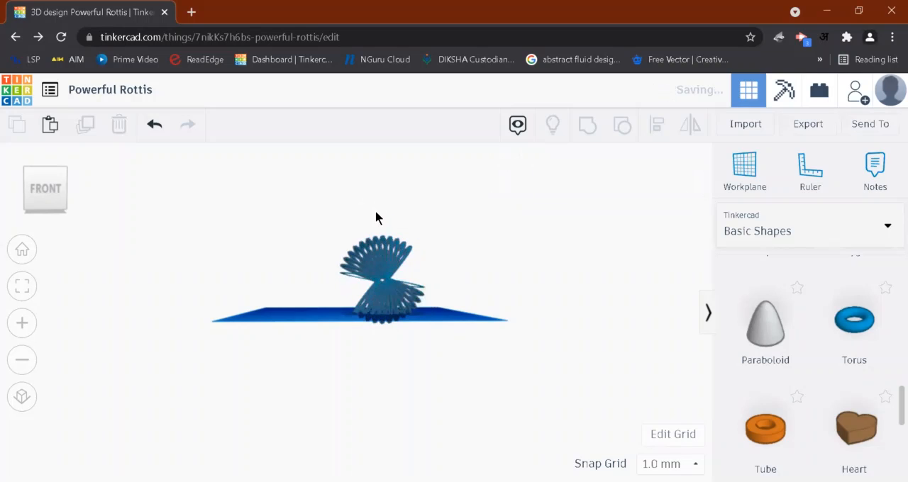
key("ctrl+d")
key("ctrl+d")
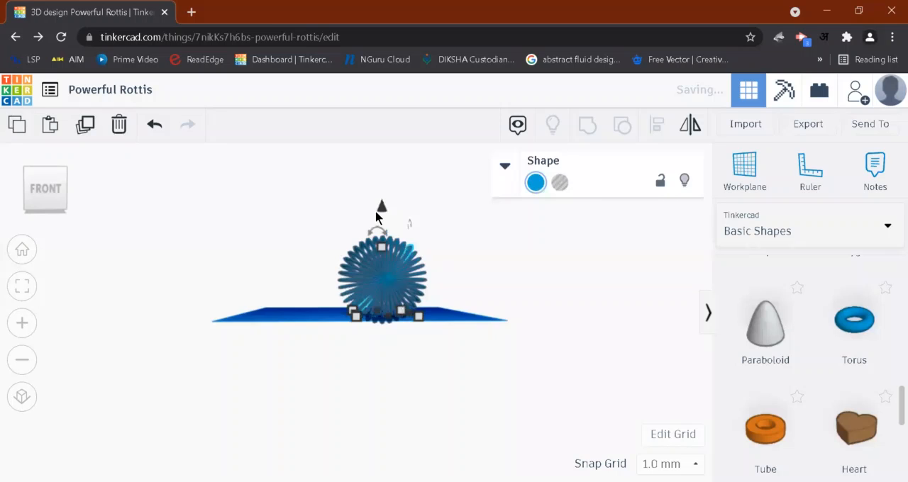
- Select all the rotated rings and group them into one solid sphere-shaped object
right_click_drag(343, 320, 489, 395)
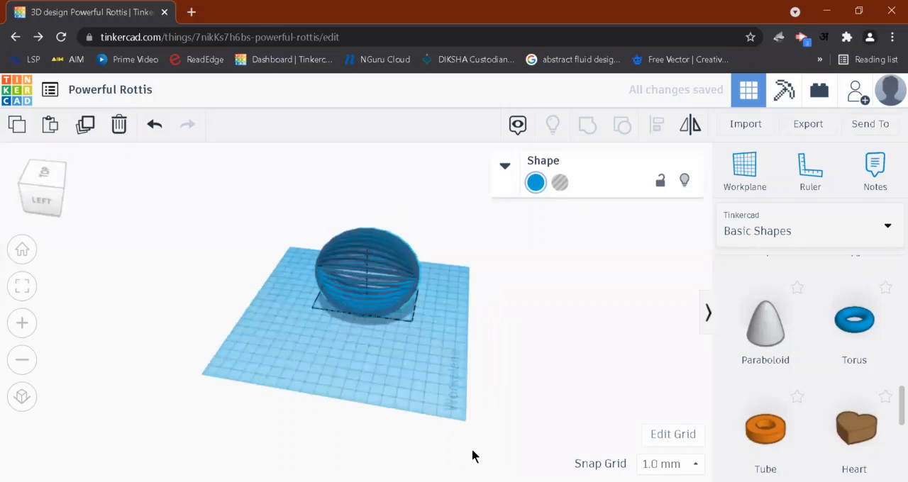
right_click_drag(473, 450, 501, 480)
right_click_drag(321, 424, 318, 207)
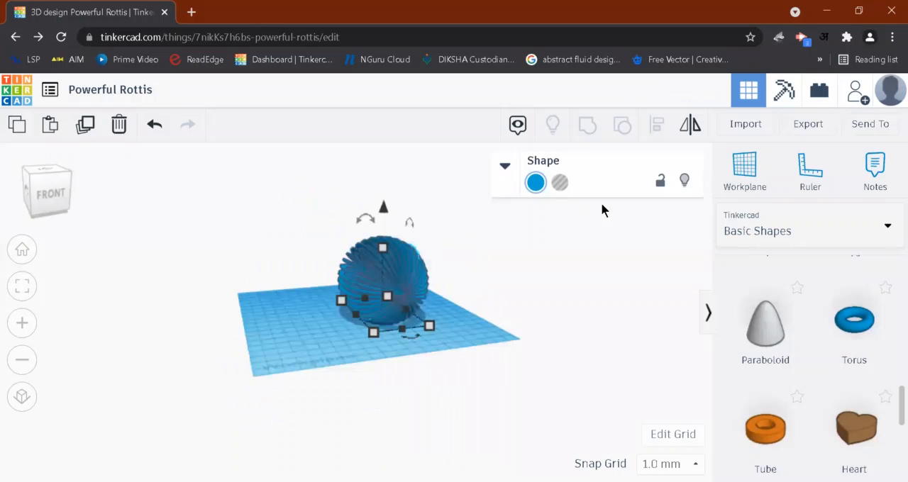
key("ctrl+a")
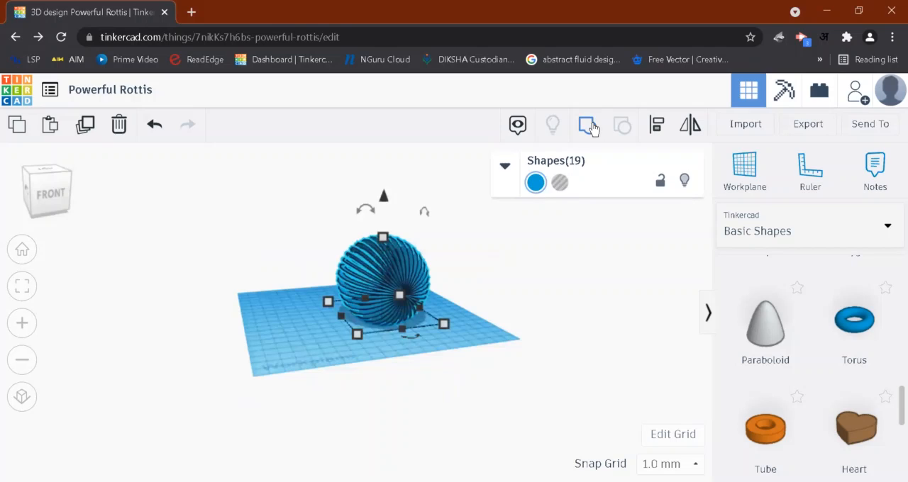
left_click(588, 125)
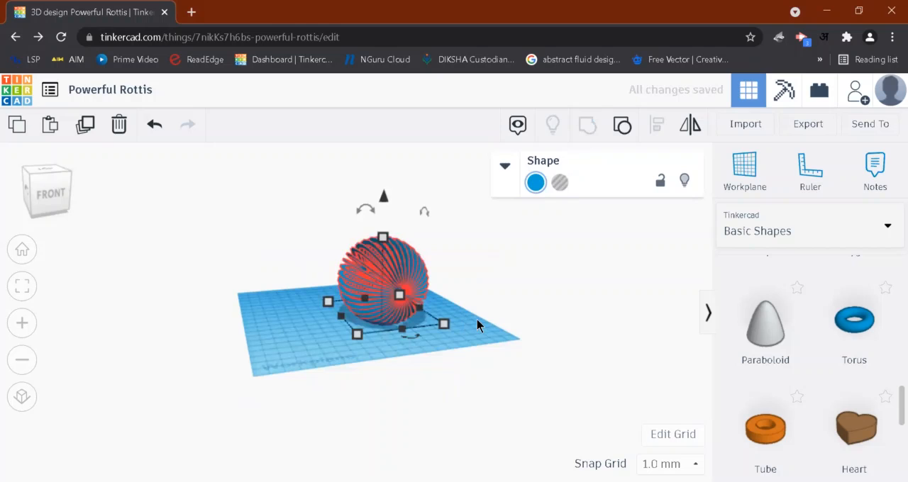
left_click(316, 376)
right_click_drag(386, 294, 290, 292)
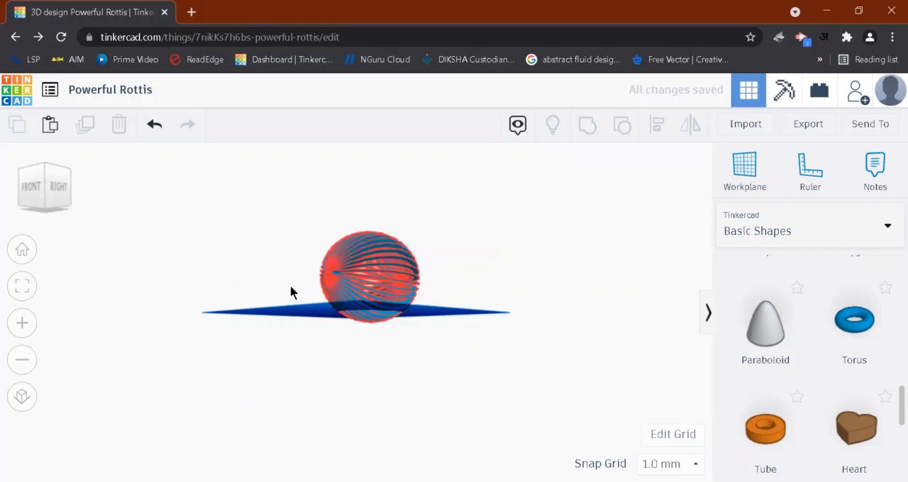
left_click(381, 319)
right_click_drag(389, 300, 476, 314)
left_click(473, 310)
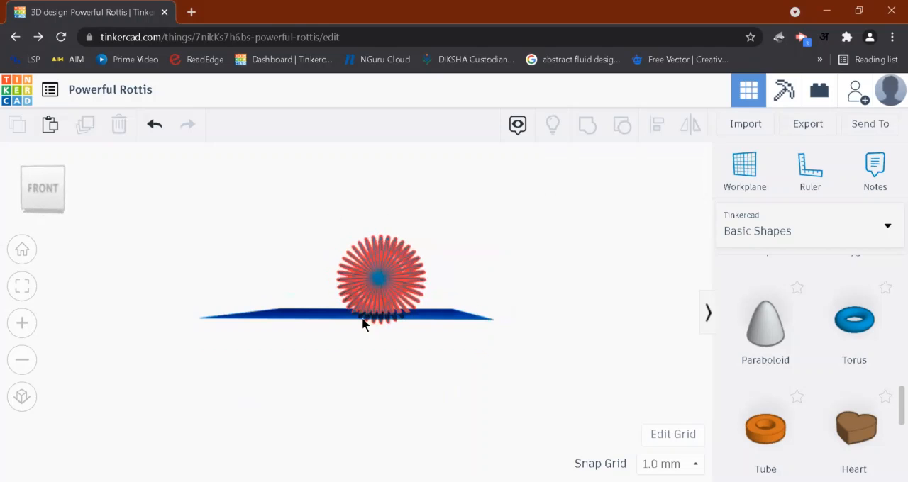
- Raise the grouped ring sphere vertically so its base sits at 0 on the workplane
right_click_drag(362, 324, 369, 319)
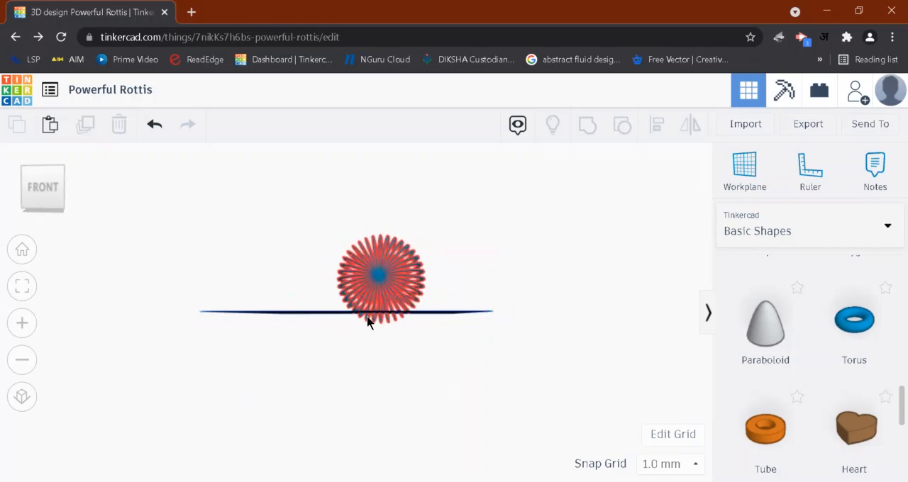
left_click(380, 247)
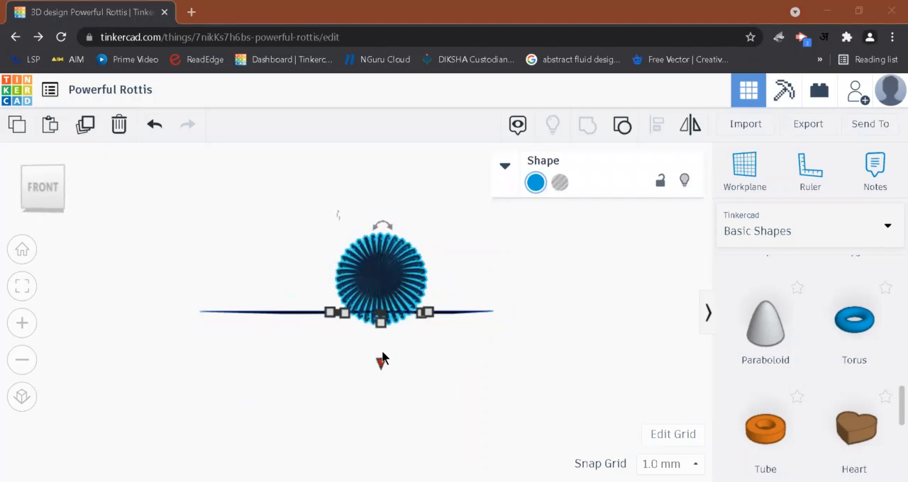
left_click(382, 358)
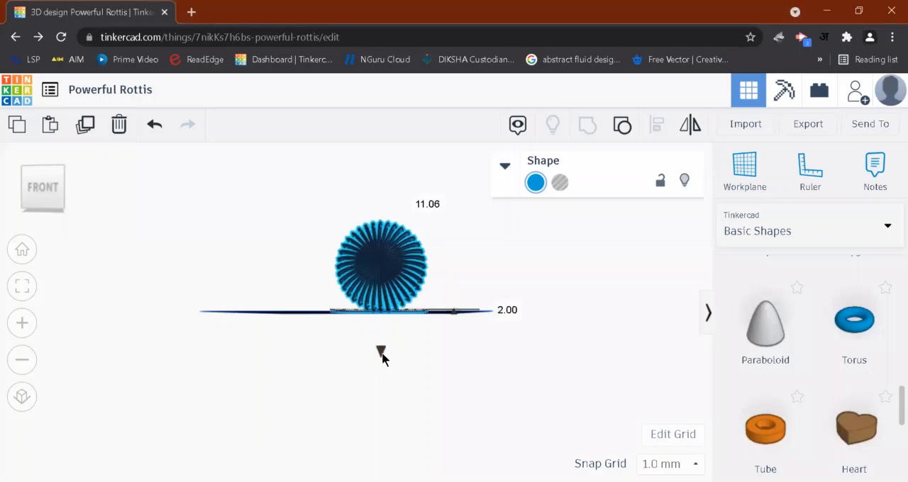
left_click_drag(499, 315, 499, 313)
left_click(500, 311)
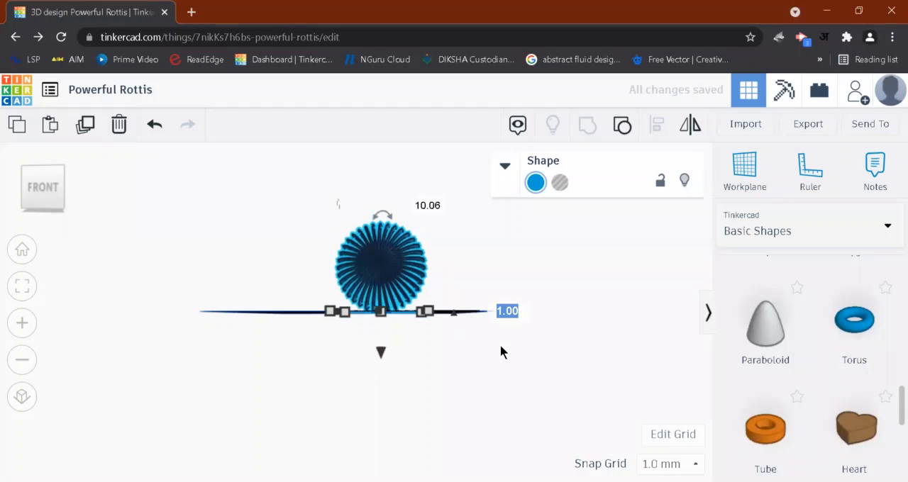
type("0")
key("Return")
left_click(454, 328)
right_click_drag(427, 366, 334, 369)
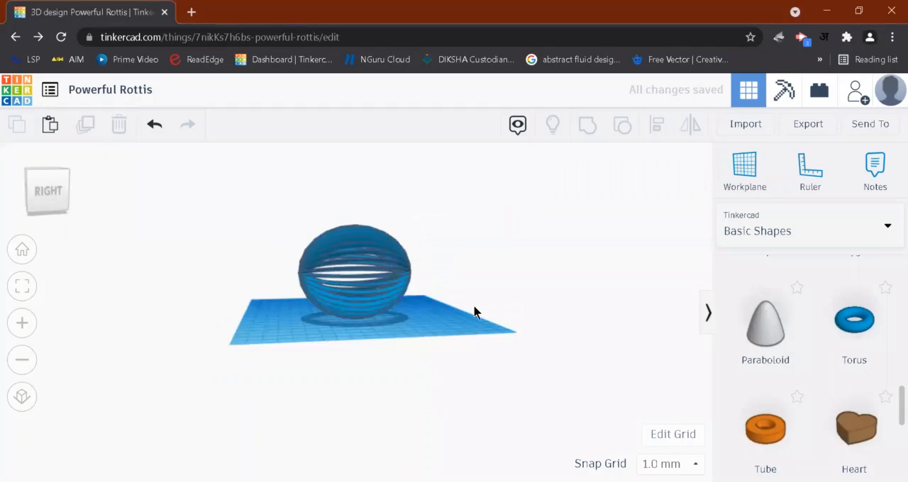
right_click_drag(475, 309, 342, 395)
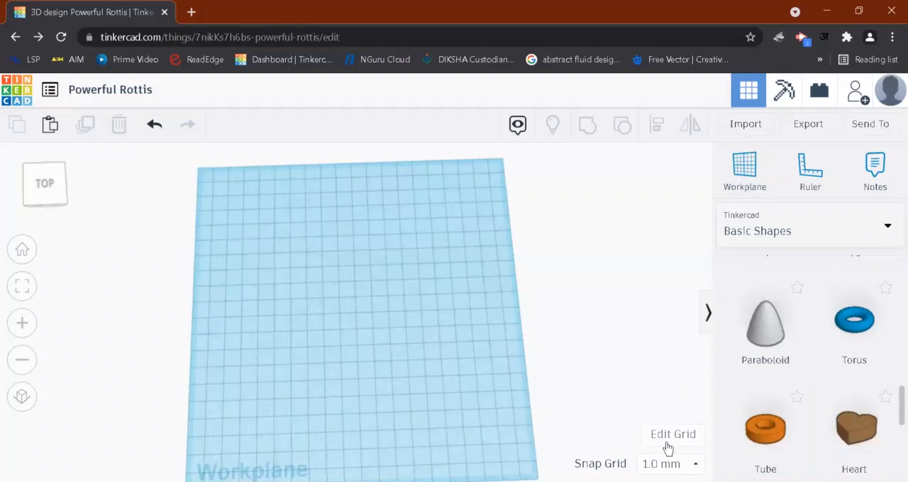
- Place a tube from the basic shapes near the middle of the empty workplane
scroll(709, 437, "down", 3)
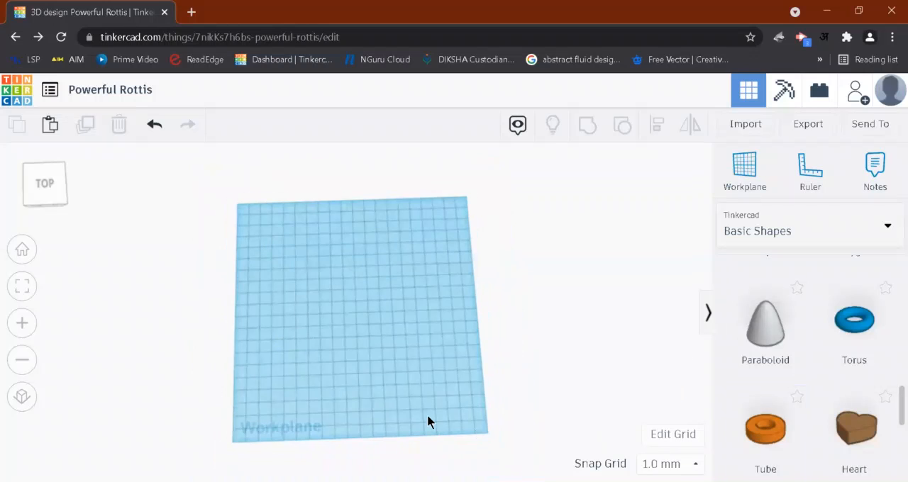
right_click_drag(428, 415, 426, 415)
left_click(765, 429)
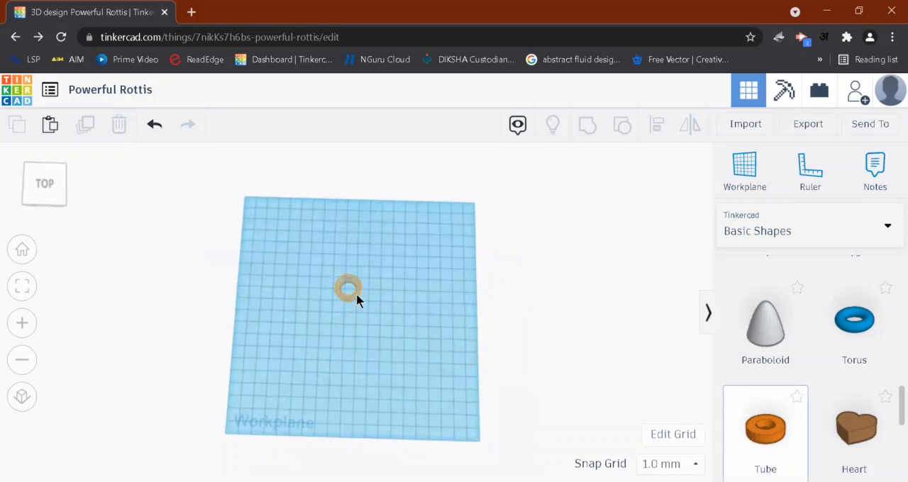
left_click(347, 291)
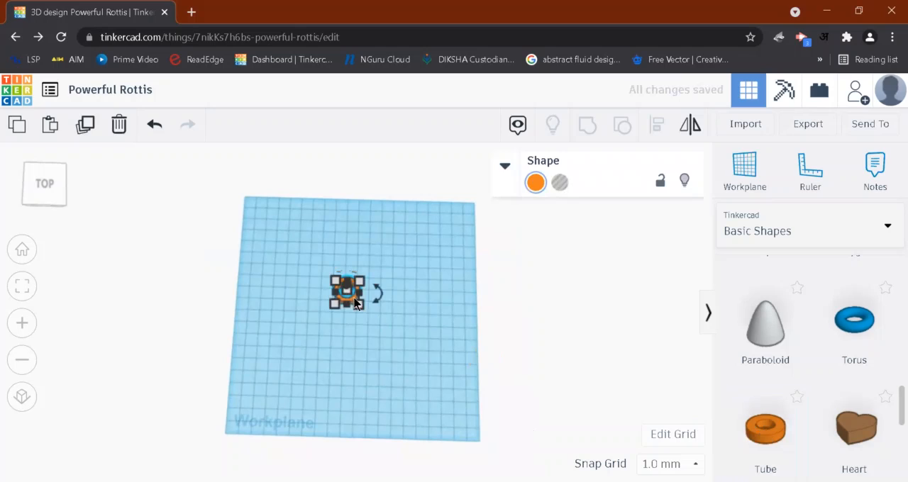
- Set the tube's length and width both to 50 mm
left_click(360, 307)
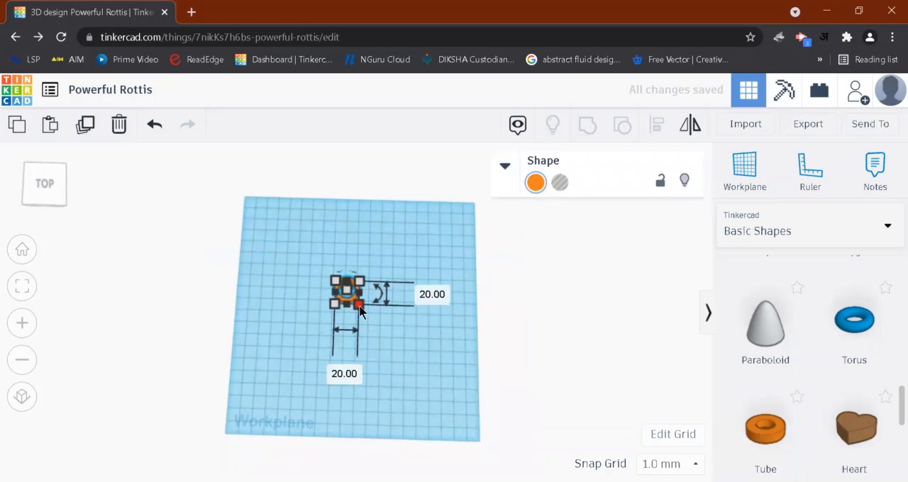
left_click(430, 296)
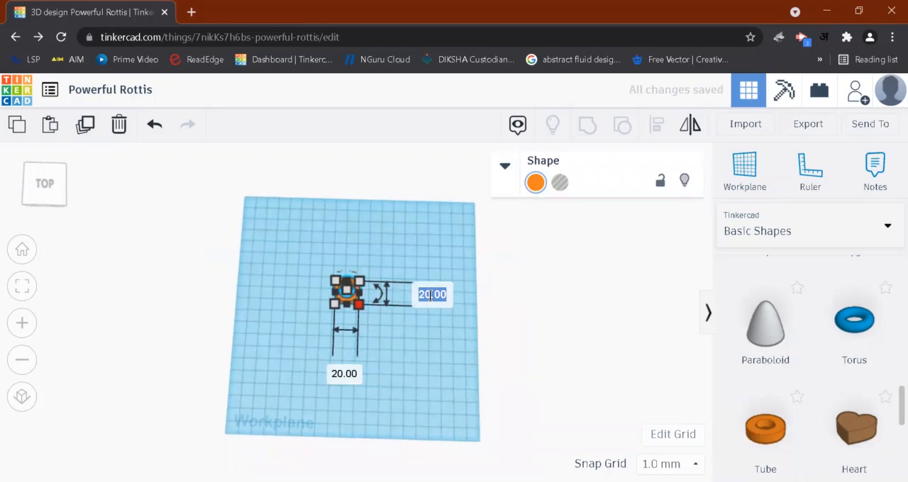
type("80")
left_click(343, 375)
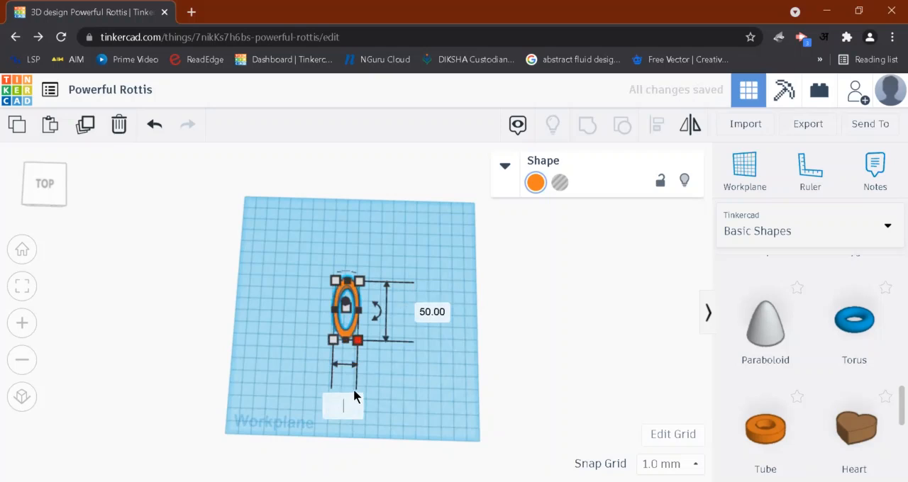
type("50")
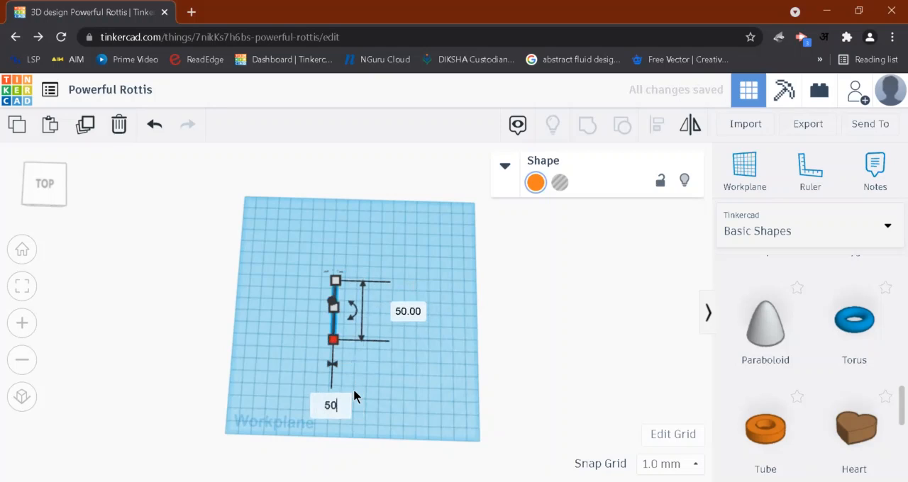
key("Return")
left_click(428, 379)
- Try duplicating the tube in place and rotating the copy 10° about its centre, and undo the attempt
right_click_drag(430, 378, 439, 307)
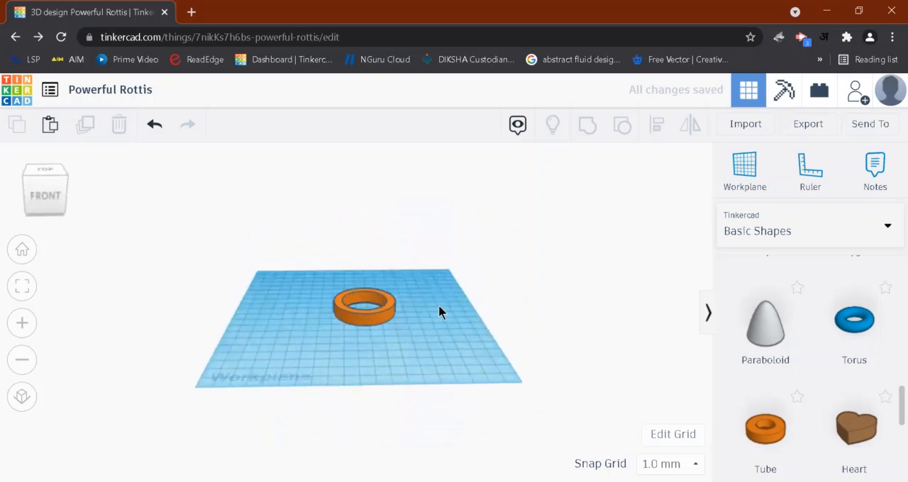
left_click(356, 321)
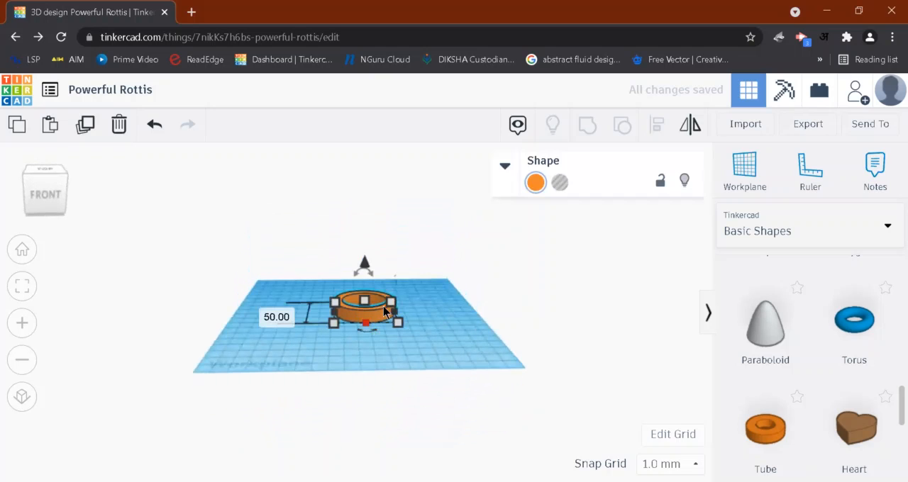
left_click(84, 132)
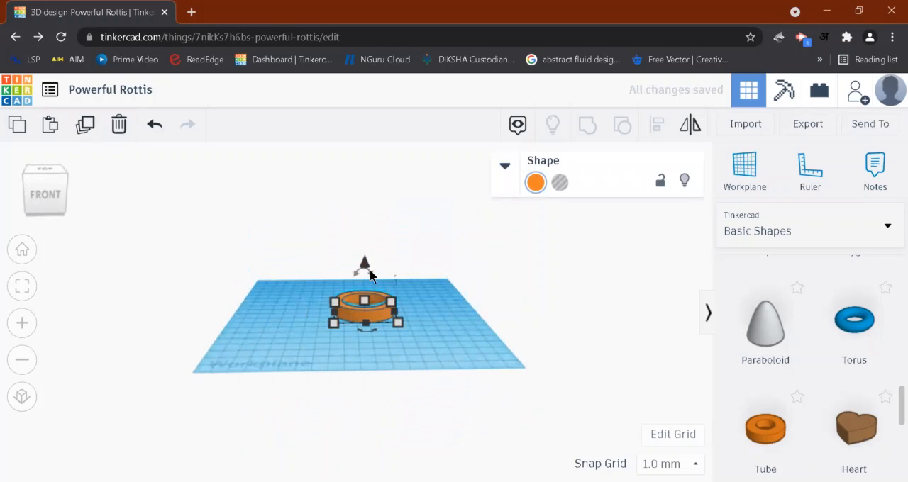
left_click_drag(365, 257, 362, 245)
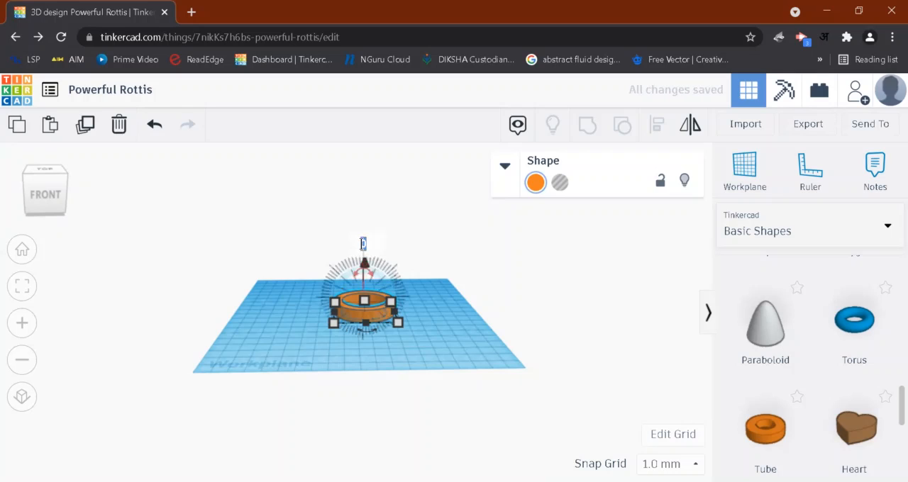
type("5")
key("Return")
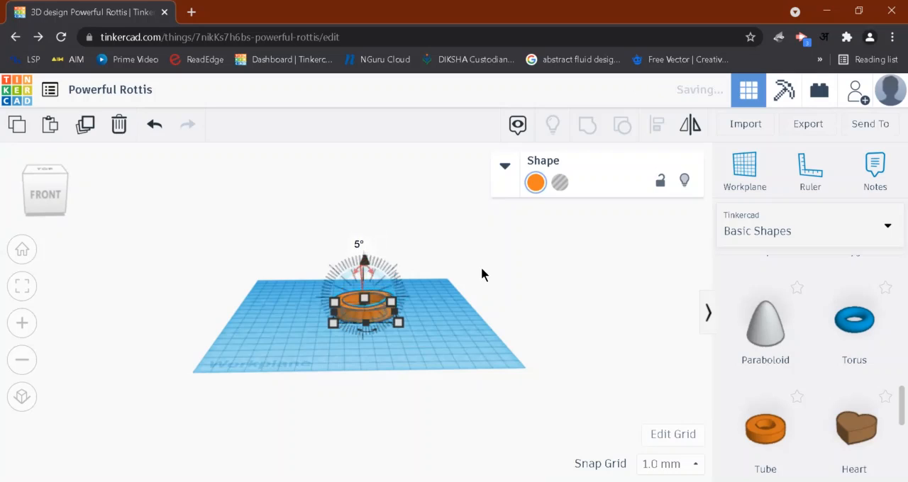
left_click(358, 244)
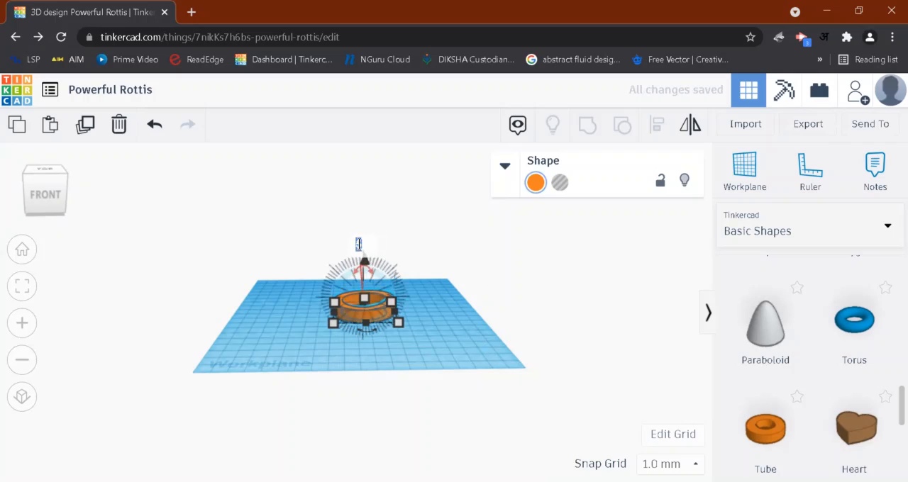
type("10")
key("Return")
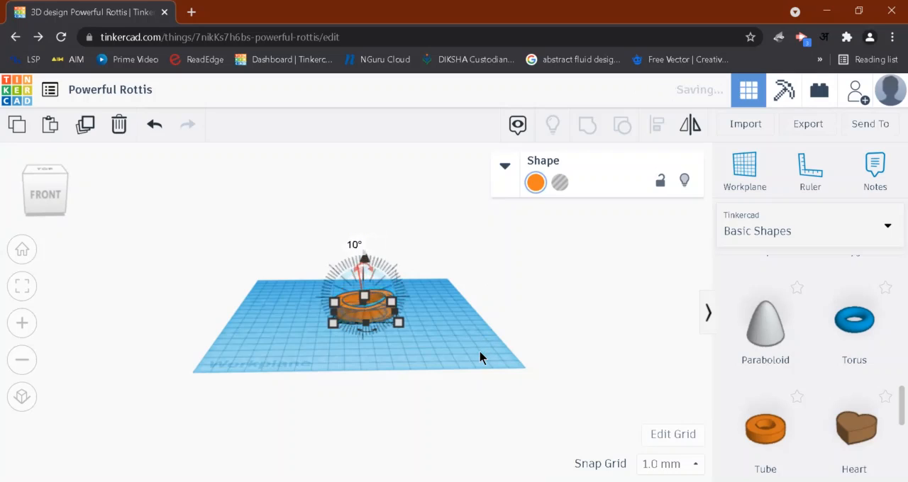
left_click(444, 353)
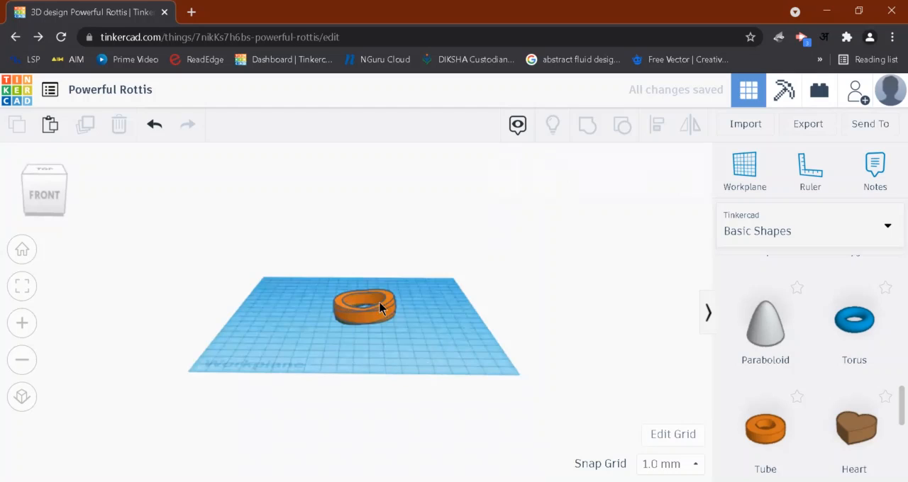
right_click_drag(381, 319, 381, 328)
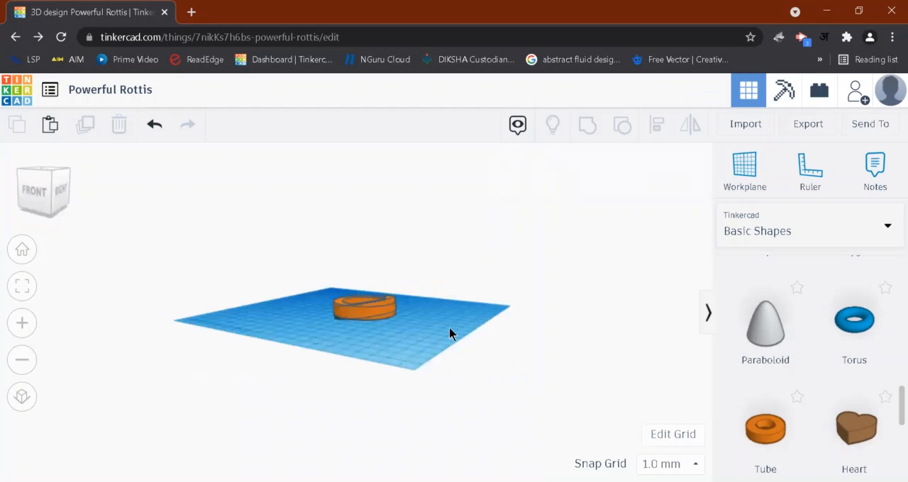
right_click_drag(450, 333, 423, 367)
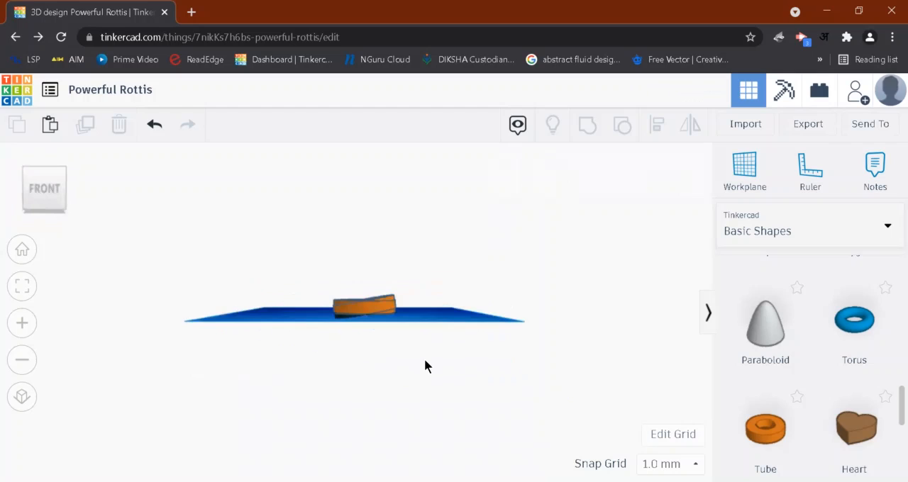
key("ctrl+z")
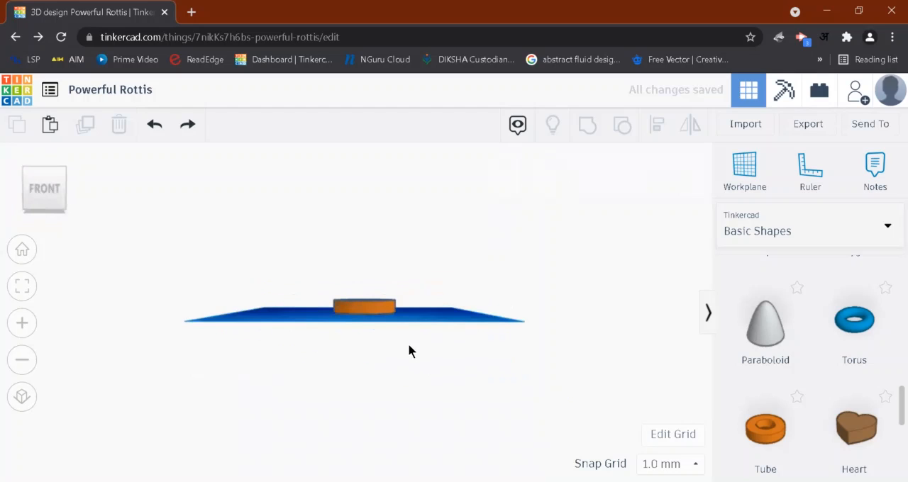
- Duplicate the tube in place and rotate the copy 10° in the front view plane
left_click(386, 315)
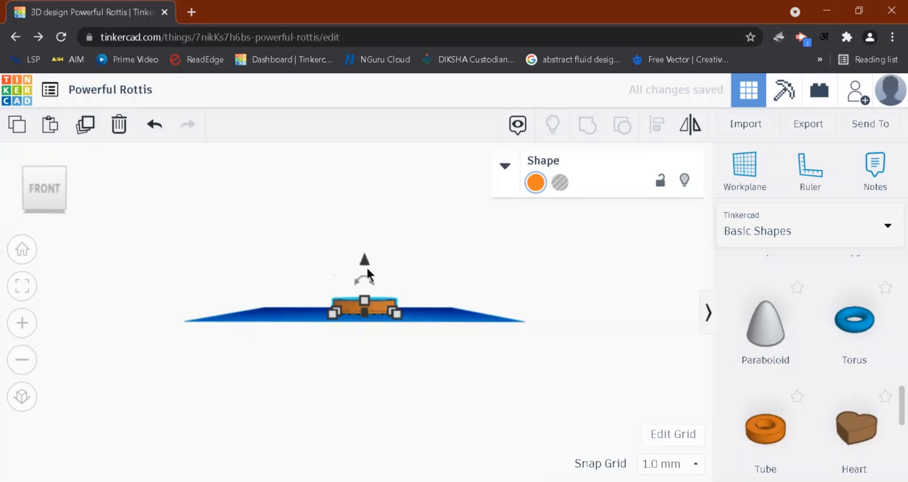
left_click_drag(365, 281, 362, 254)
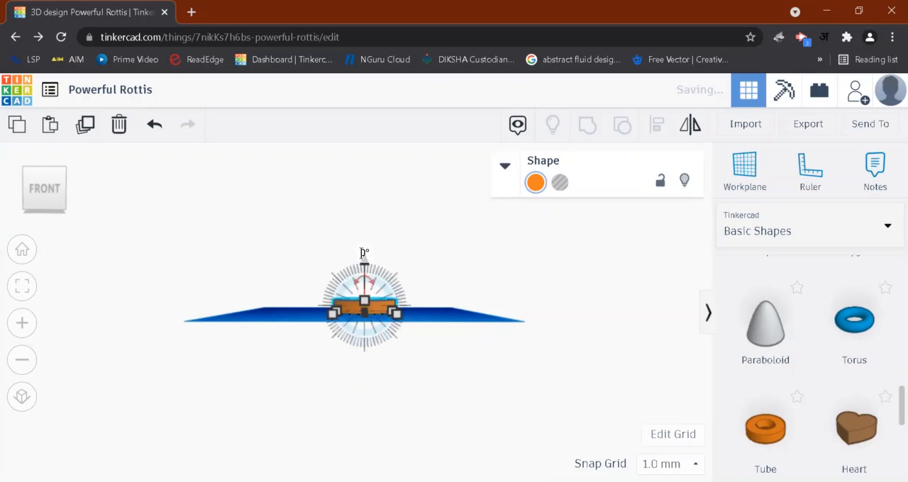
left_click(362, 253)
type("10")
key("Return")
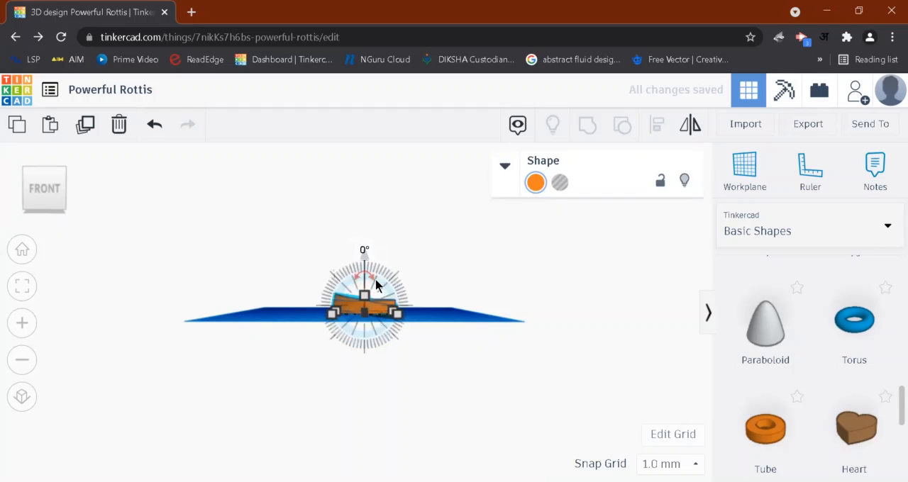
- Repeat the duplicate-and-rotate operation until the tubes complete a full circle and form a ball
key("ctrl+d")
key("ctrl+d")
key("ctrl+d")
key("ctrl+d")
key("ctrl+d")
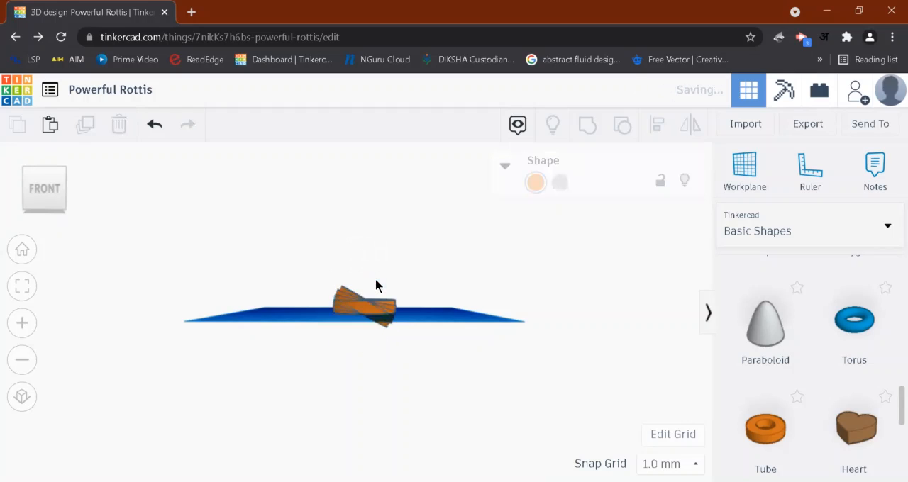
key("ctrl+d")
key("ctrl+d")
key("ctrl+d")
key("ctrl+d")
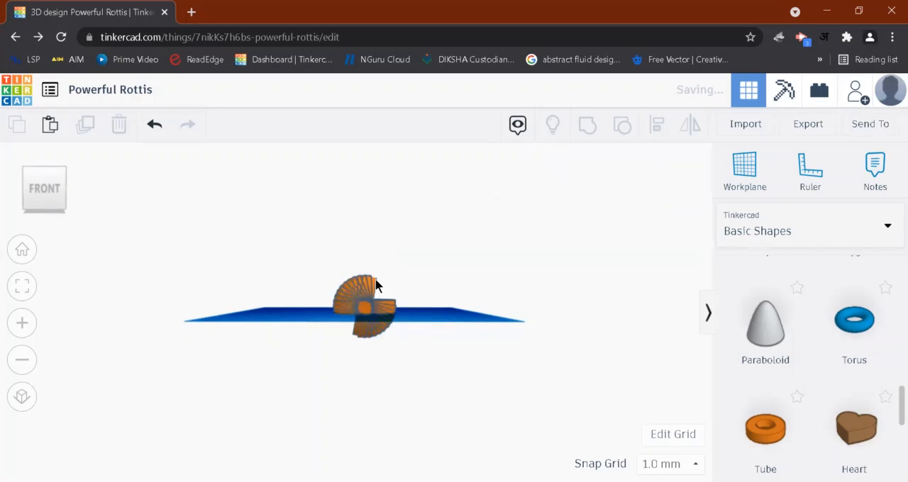
key("ctrl+d")
key("ctrl+d")
key("ctrl+d")
key("ctrl+d")
key("ctrl+d")
key("ctrl+d")
left_click(376, 285)
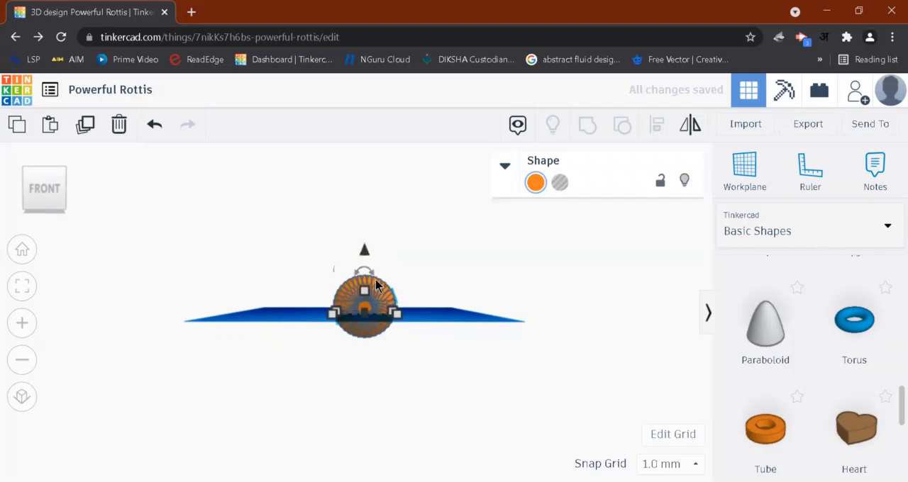
- Select all the rotated tubes and group them into one ball-shaped object
left_click(318, 347)
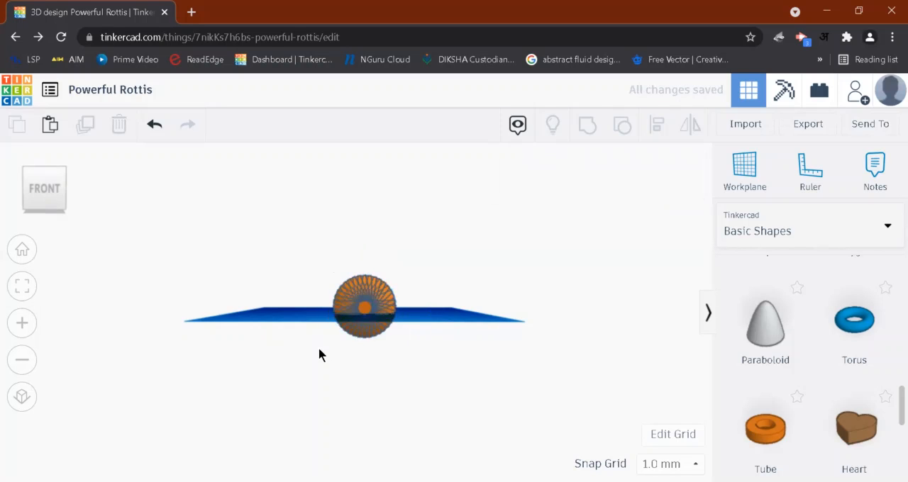
right_click_drag(311, 348, 310, 253)
left_click_drag(310, 257, 415, 379)
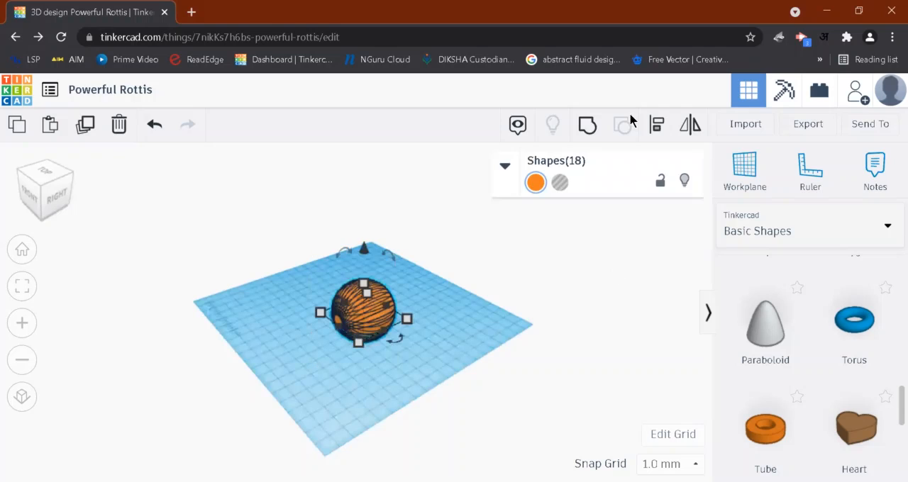
left_click(586, 127)
- Raise the grouped tube ball vertically until its bottom rests on the workplane
mouse_move(413, 368)
right_mouse_down()
mouse_move(379, 328)
mouse_move(413, 358)
right_mouse_up()
mouse_move(365, 239)
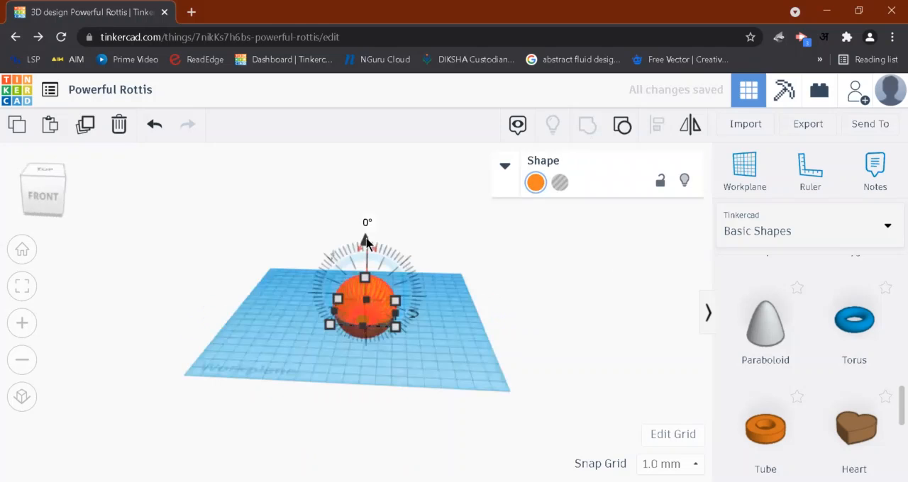
left_click_drag(366, 237, 434, 343)
right_click_drag(434, 344, 474, 278)
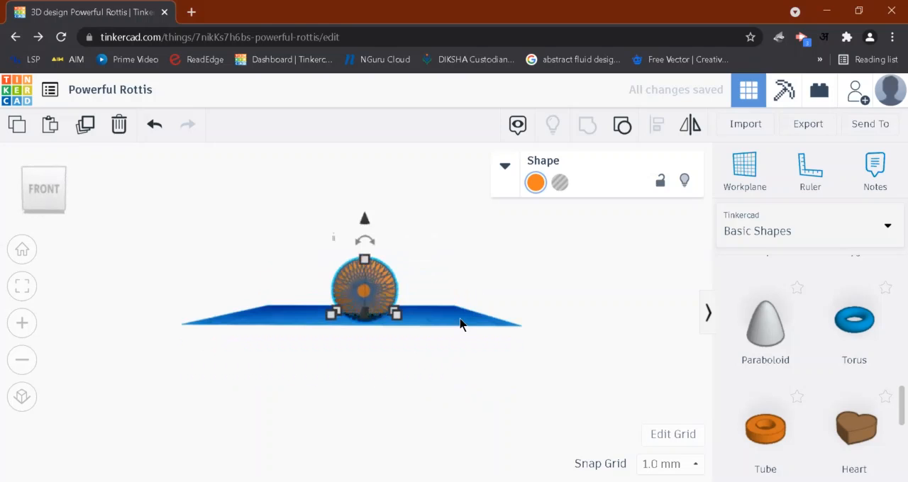
left_click(238, 302)
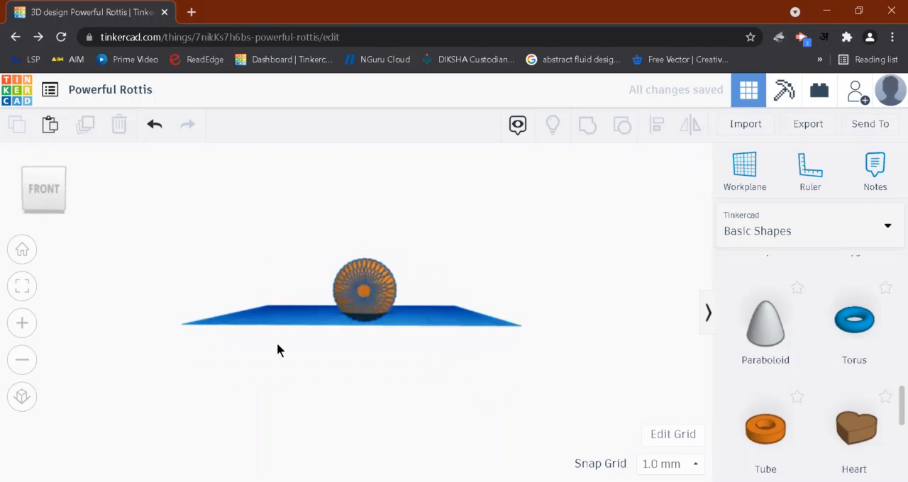
right_click_drag(388, 374, 426, 349)
right_click_drag(433, 318, 592, 178)
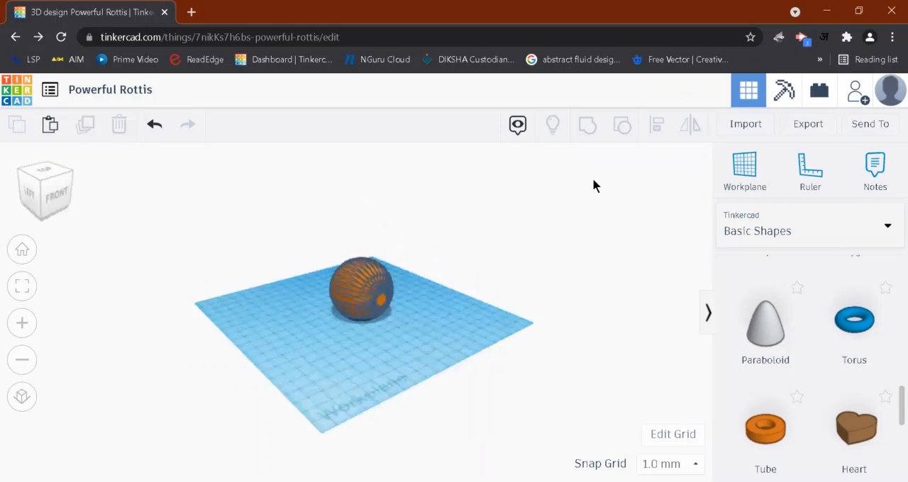